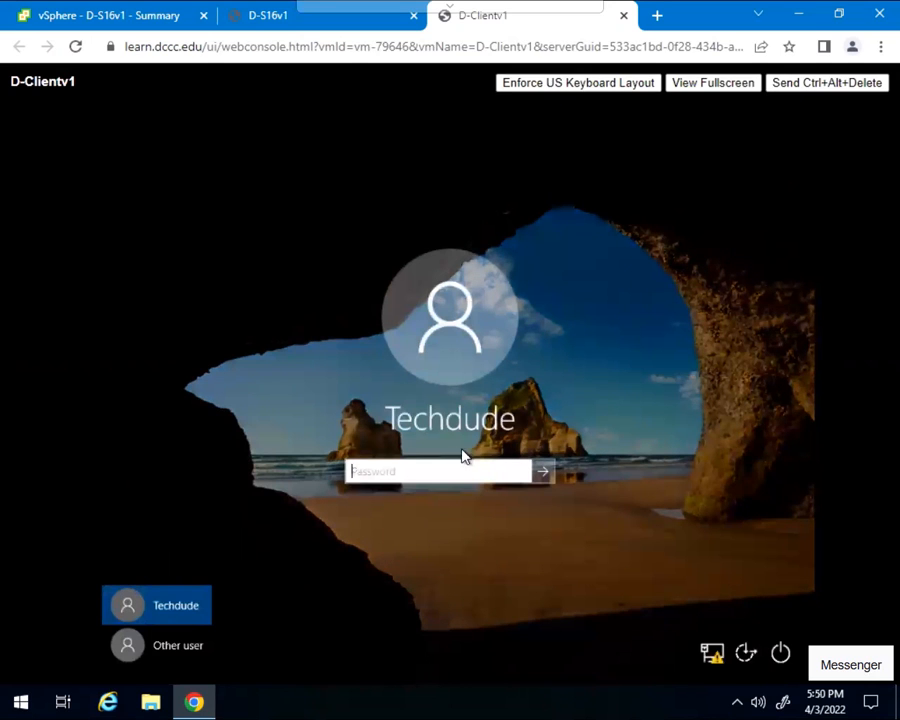
# Choose Other user on the client sign-in screen, then switch to the D-S16v1 server console
pyautogui.click(137, 652)
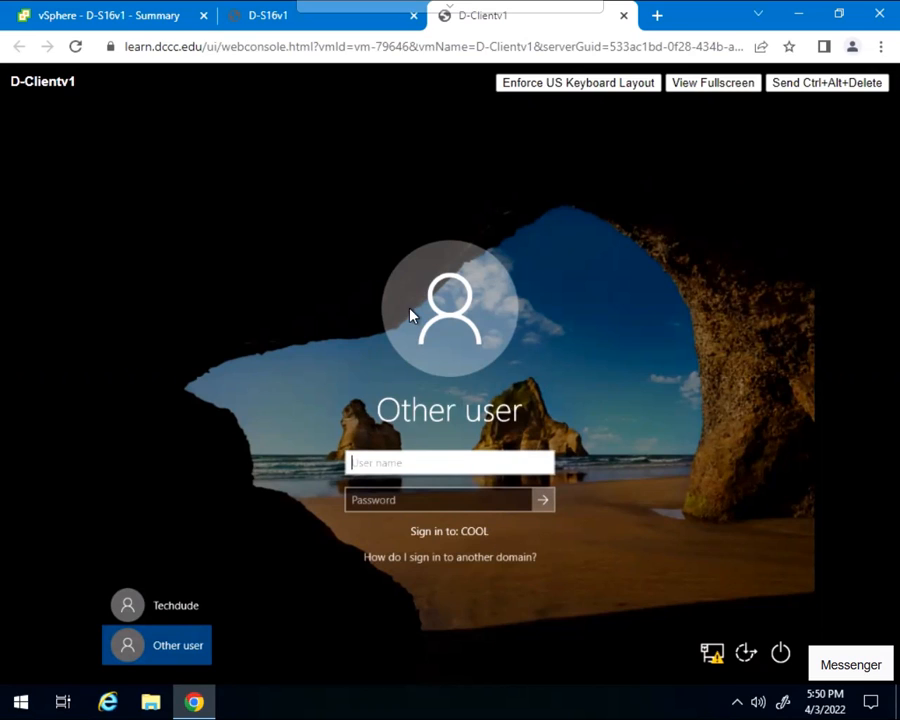
pyautogui.click(271, 25)
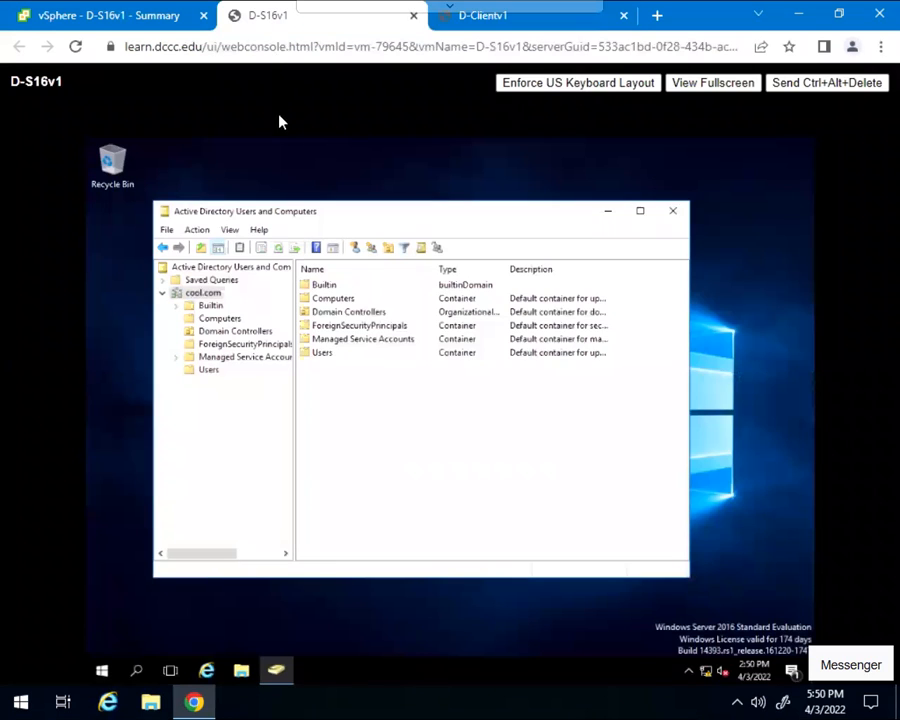
# Close the old ADUC window and relaunch Active Directory Users and Computers from Server Manager's Tools menu
pyautogui.click(673, 214)
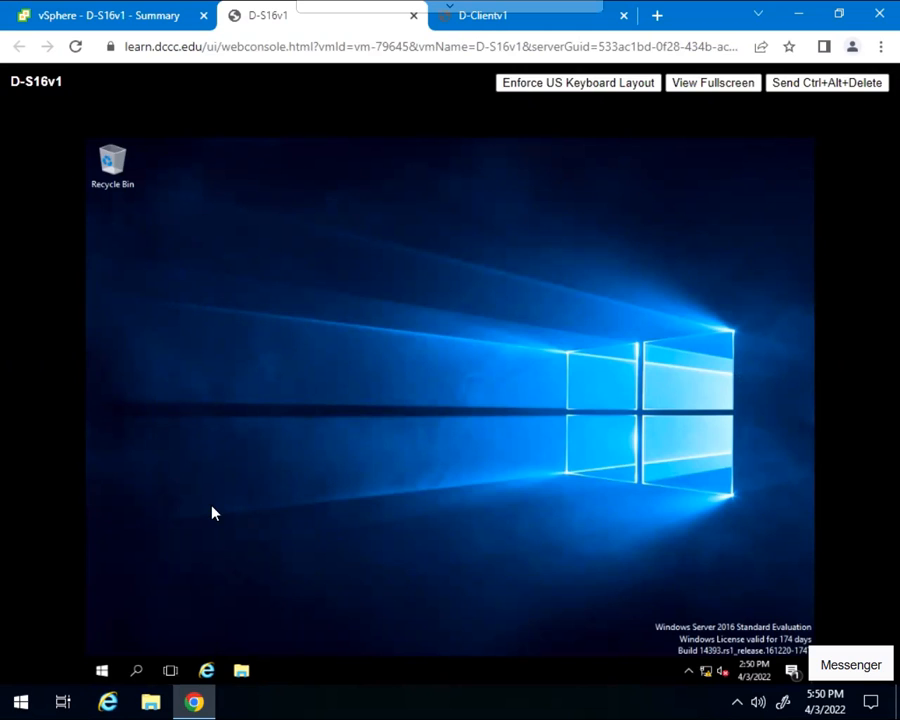
pyautogui.click(103, 671)
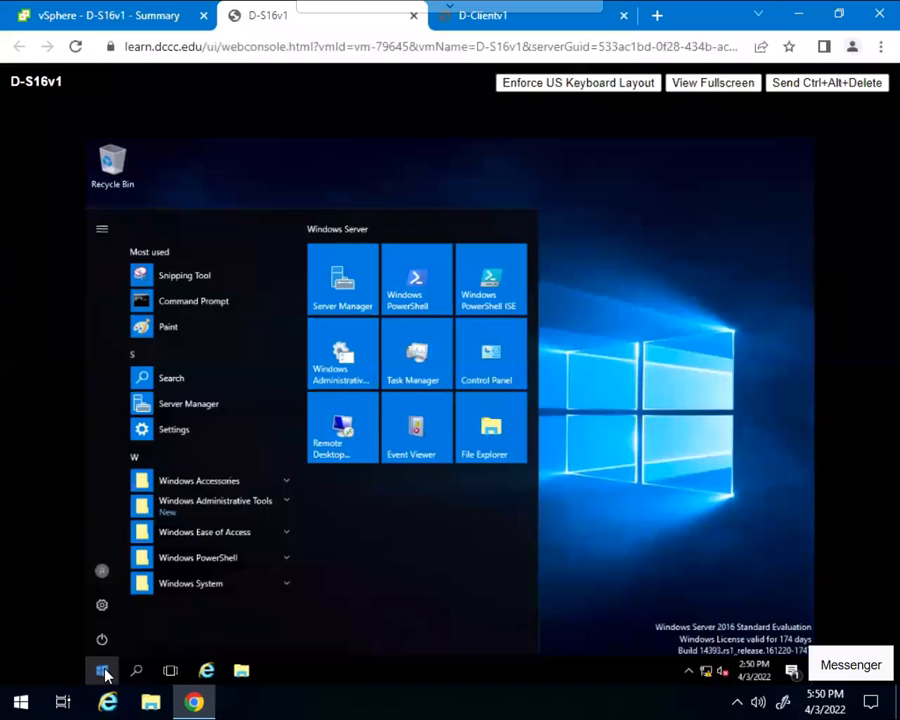
pyautogui.click(343, 289)
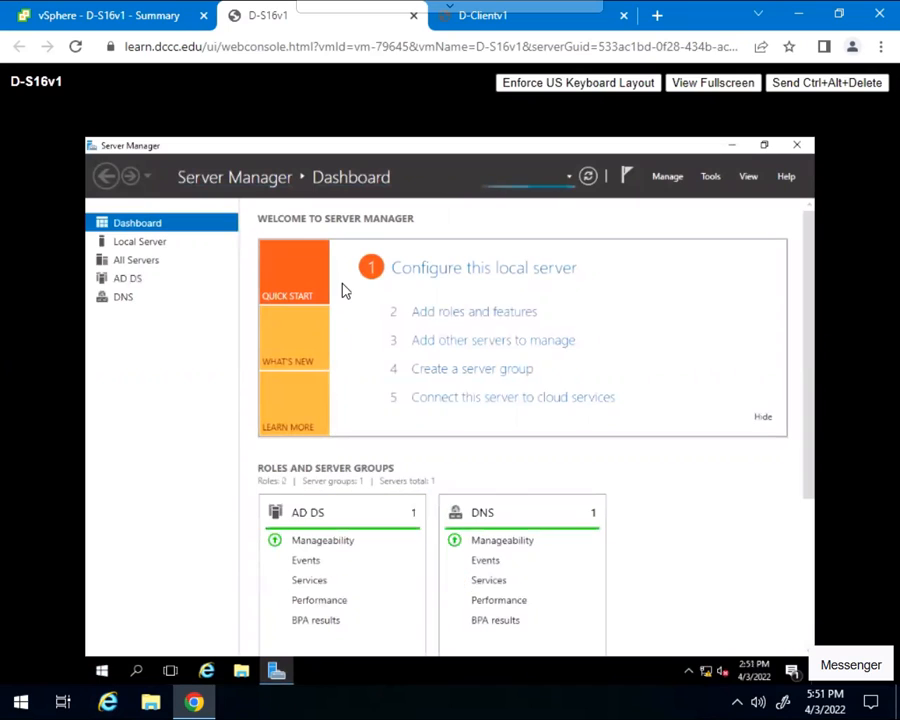
pyautogui.click(712, 179)
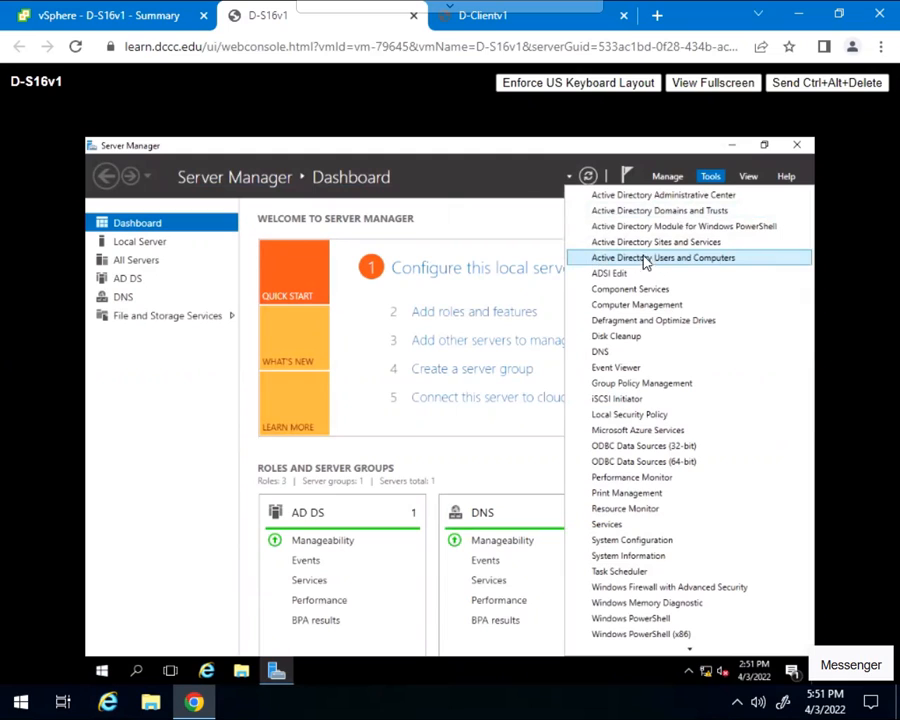
pyautogui.click(704, 261)
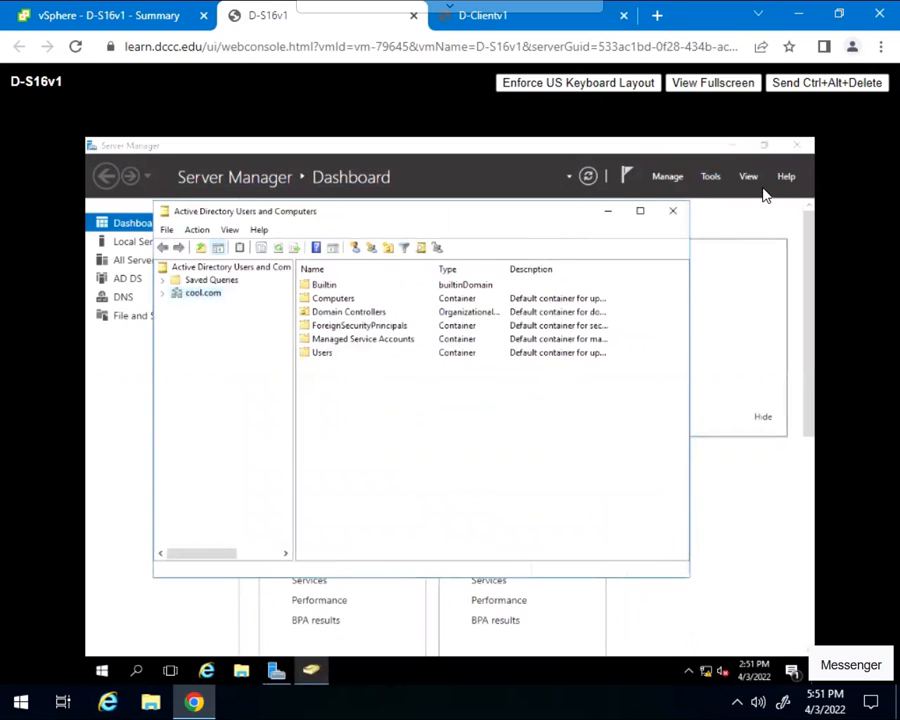
# Close Server Manager and browse cool.com's Builtin, Computers and Users containers, ending back at cool.com
pyautogui.click(795, 147)
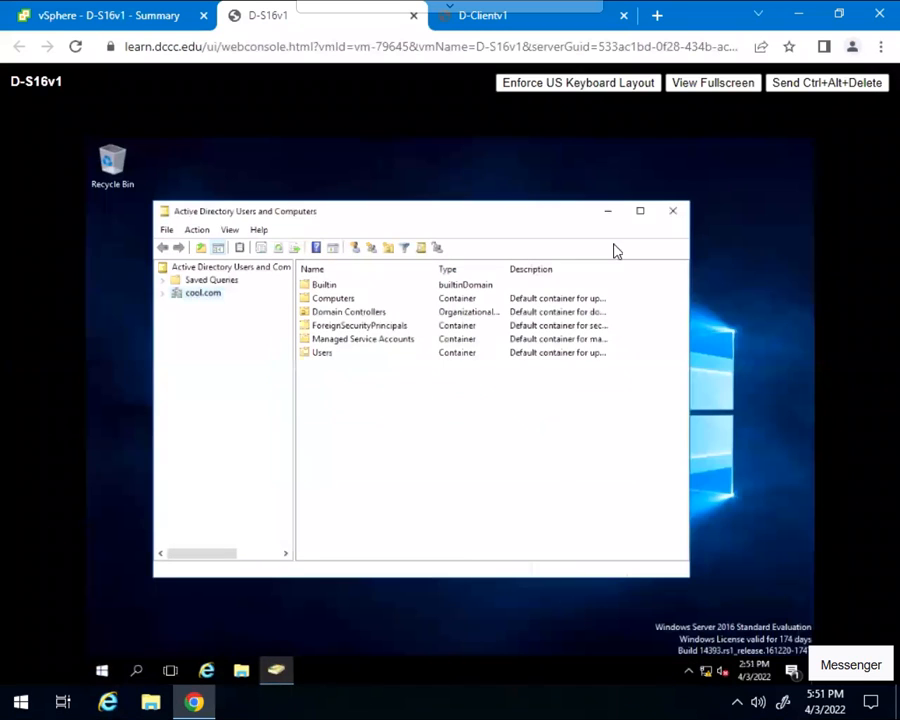
pyautogui.click(164, 294)
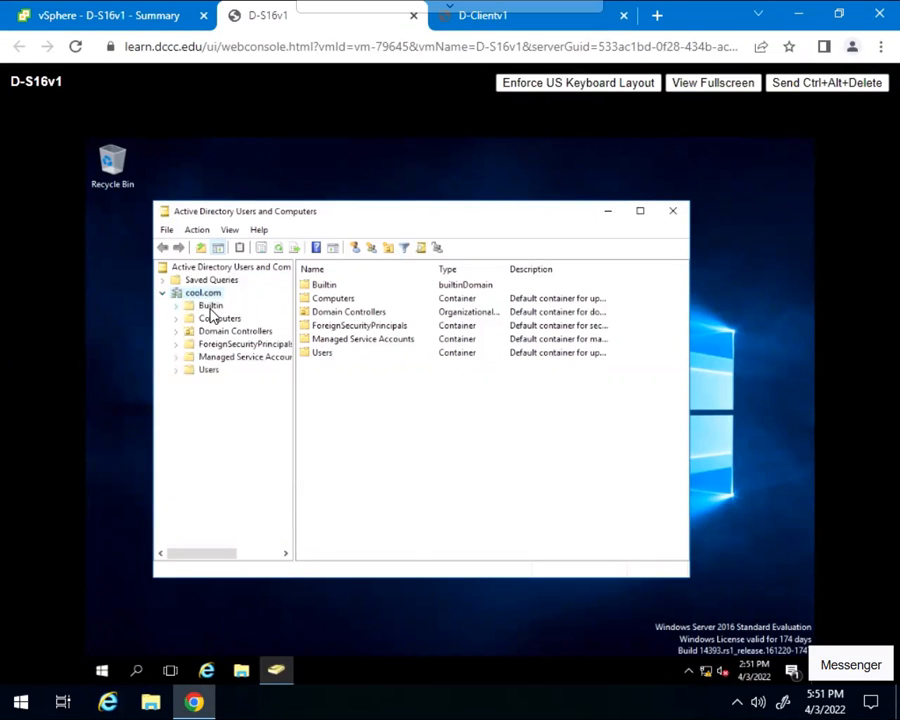
pyautogui.click(210, 307)
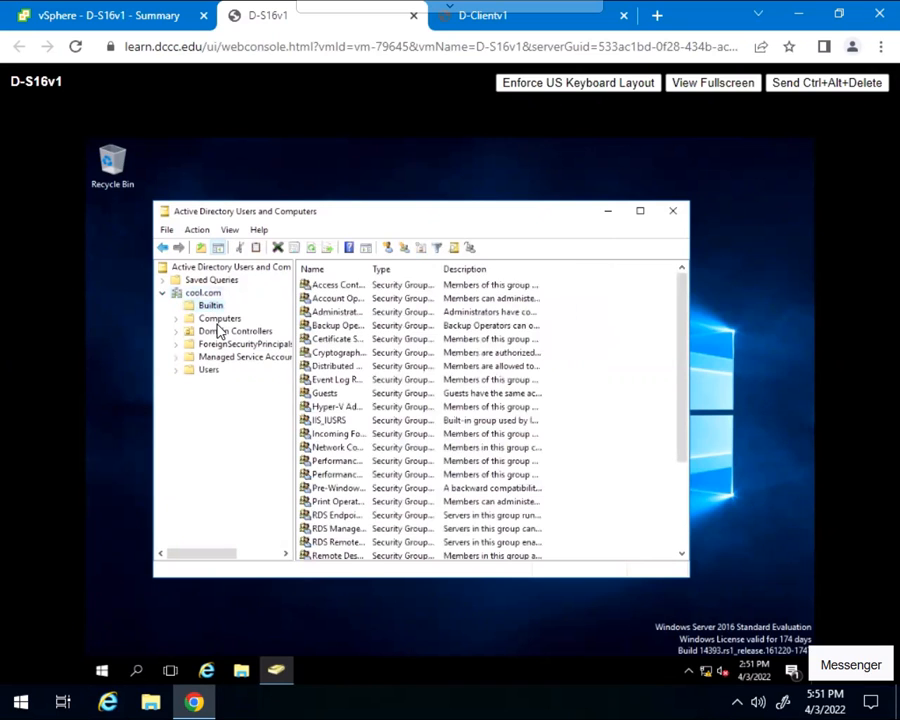
pyautogui.click(219, 321)
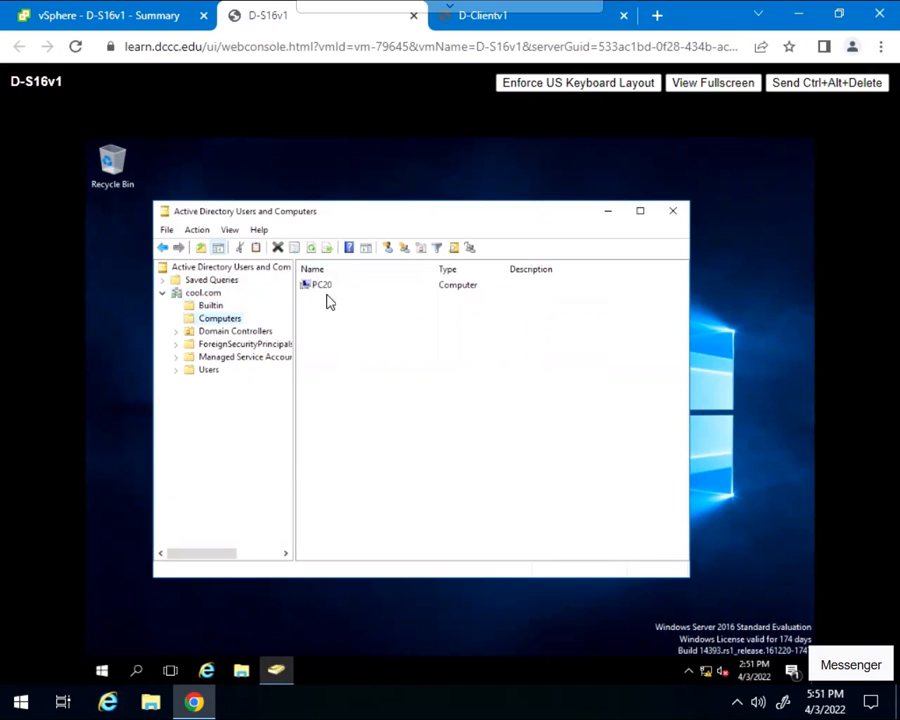
pyautogui.click(208, 371)
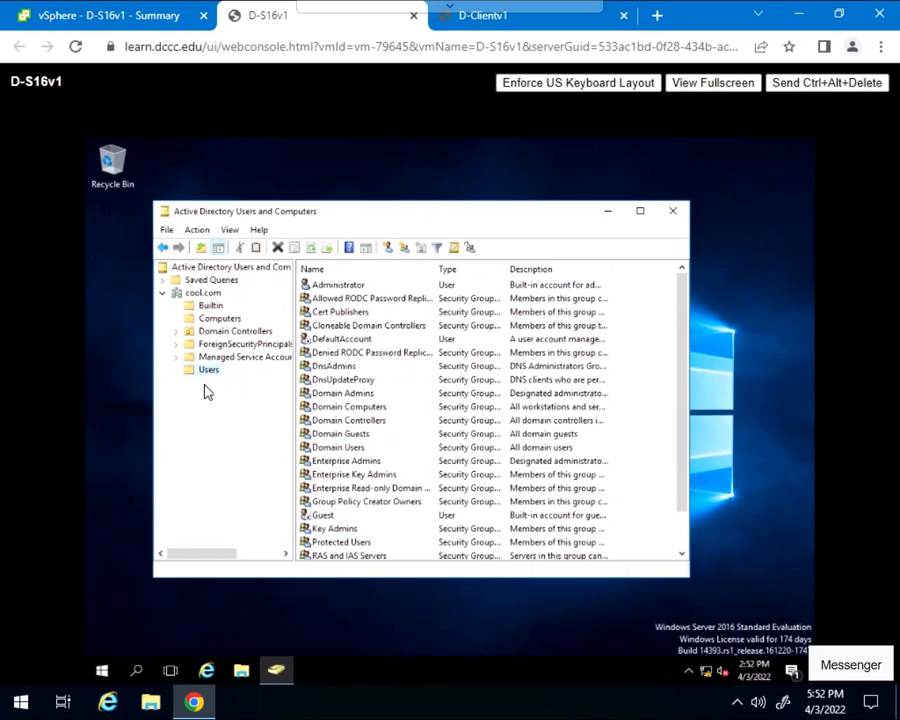
pyautogui.click(199, 298)
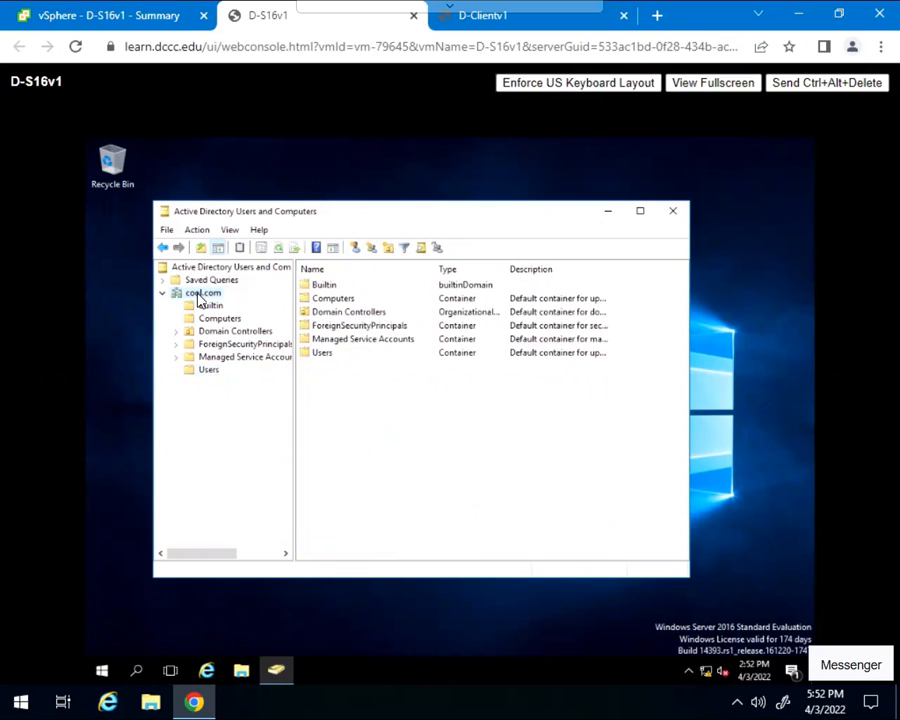
# Start a New Organizational Unit in cool.com with accidental-deletion protection unchecked
pyautogui.rightClick(199, 300)
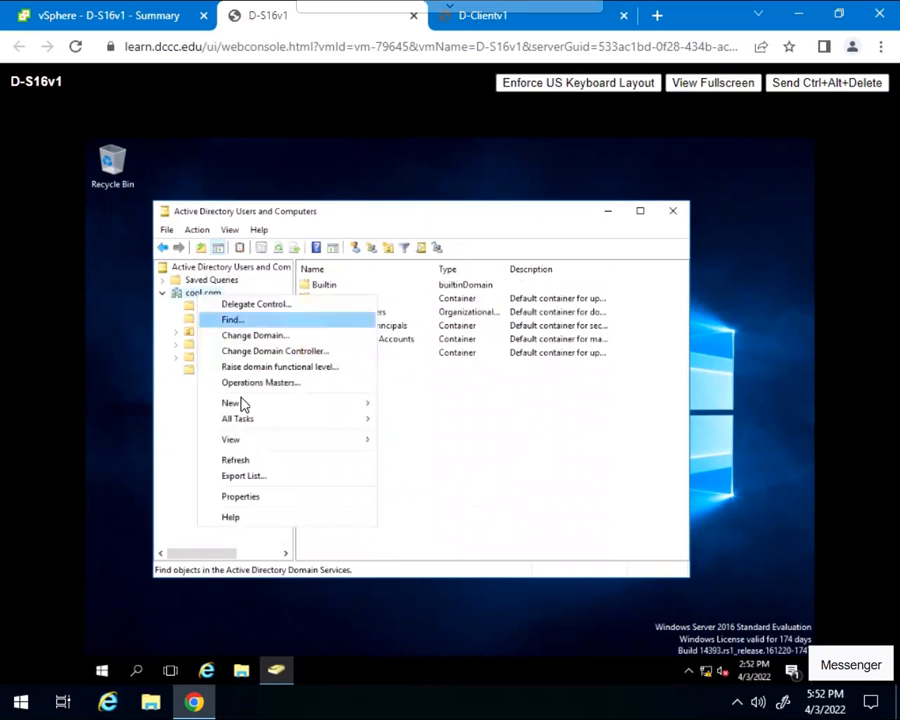
pyautogui.moveTo(243, 411)
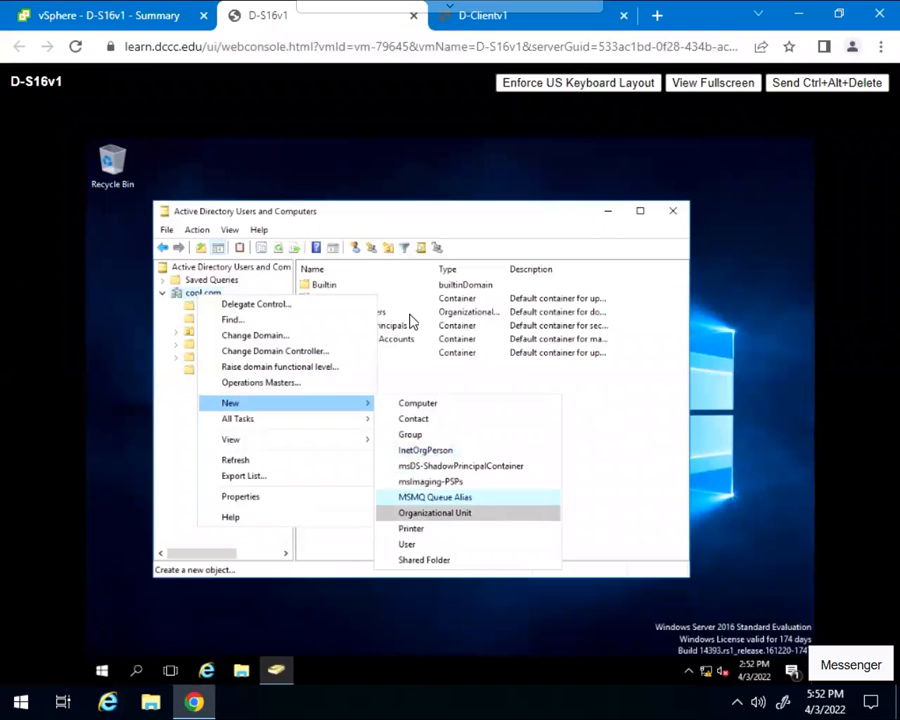
pyautogui.click(399, 215)
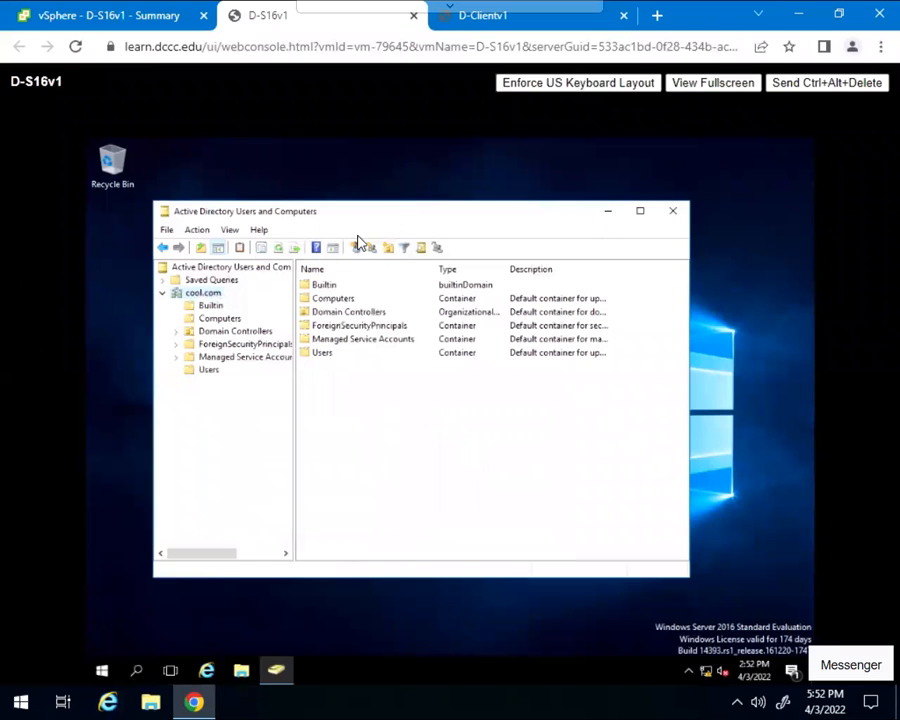
pyautogui.click(198, 295)
pyautogui.rightClick(363, 432)
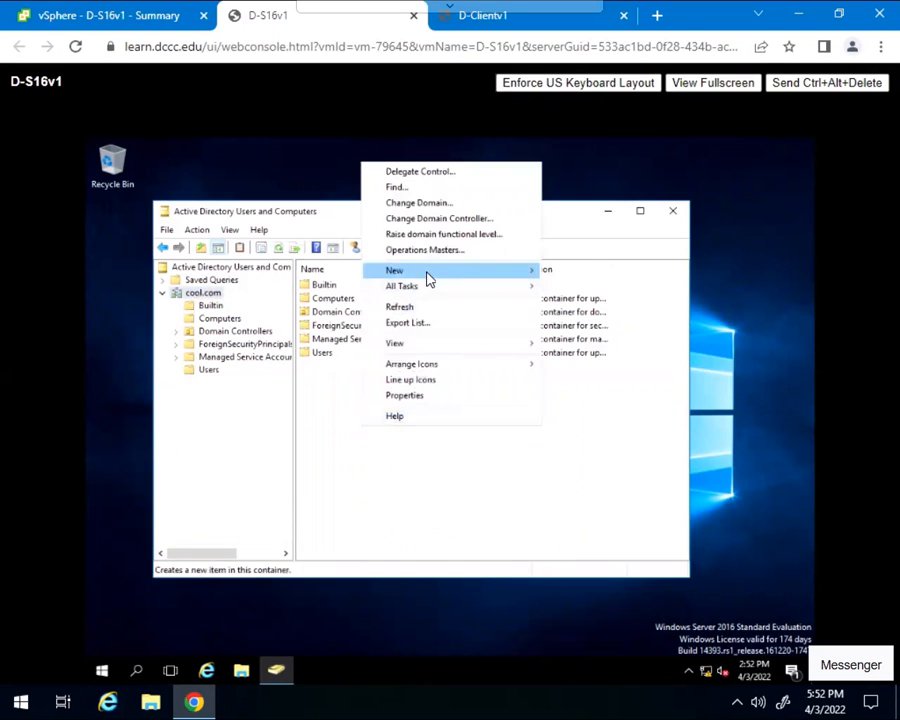
pyautogui.moveTo(470, 275)
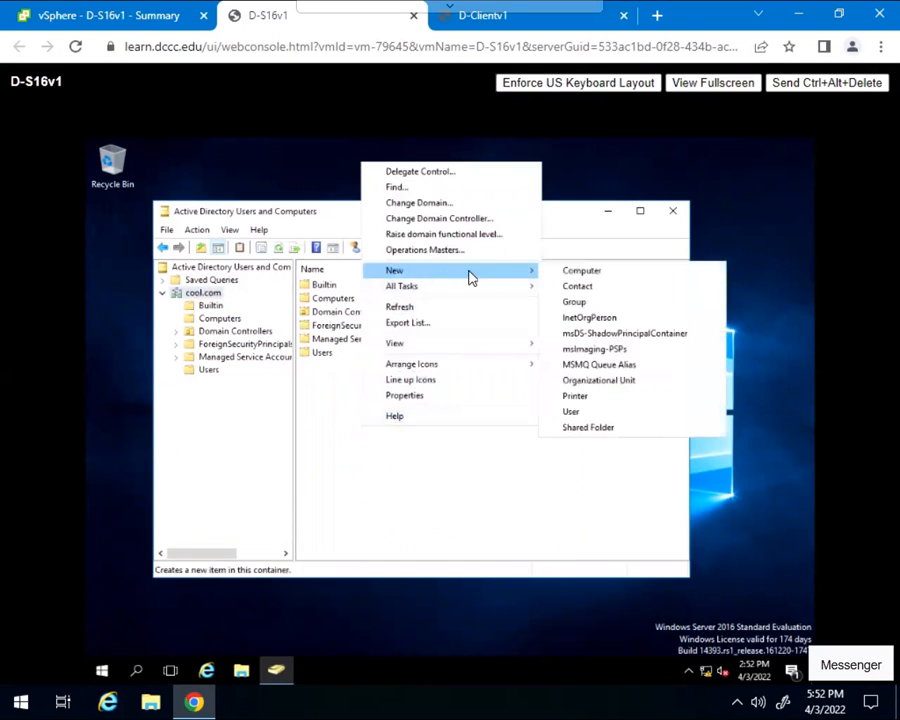
pyautogui.click(600, 386)
pyautogui.click(185, 331)
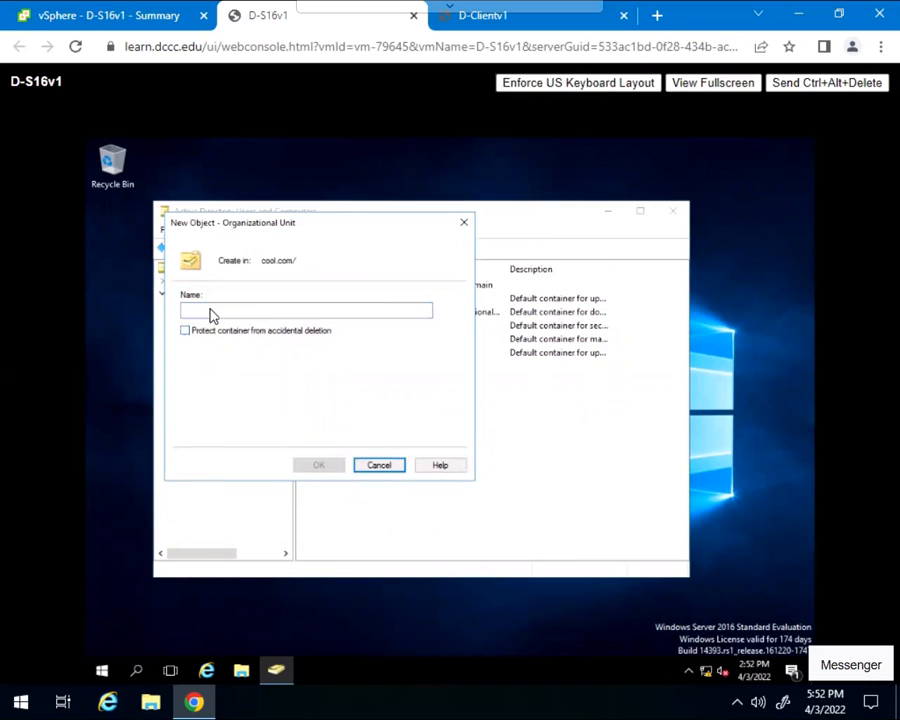
# Name the new organizational unit 'Staff' and create it under cool.com
pyautogui.click(211, 308)
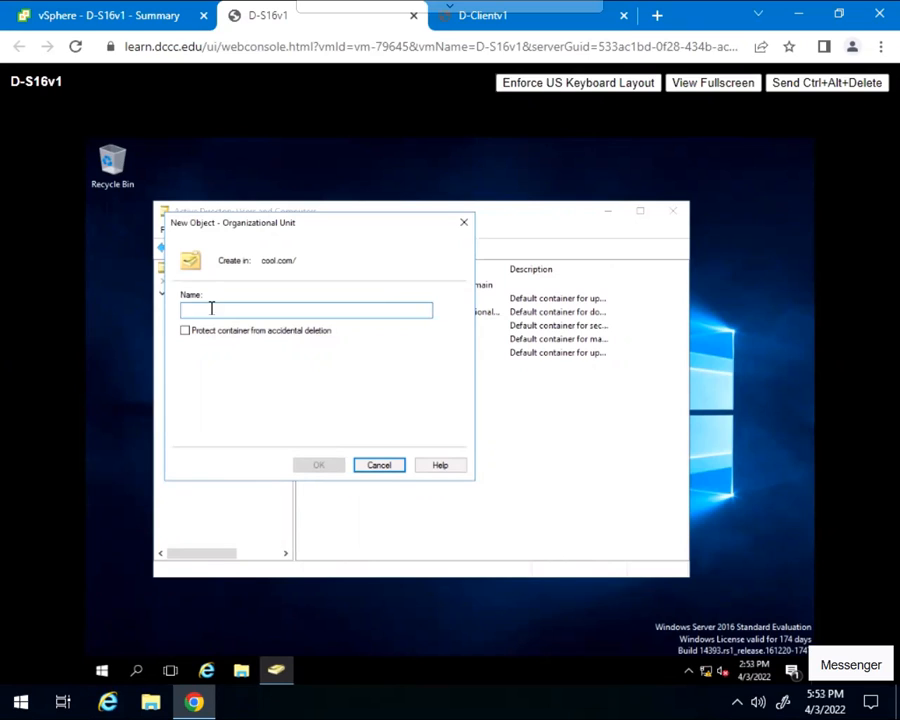
pyautogui.write('Staff')
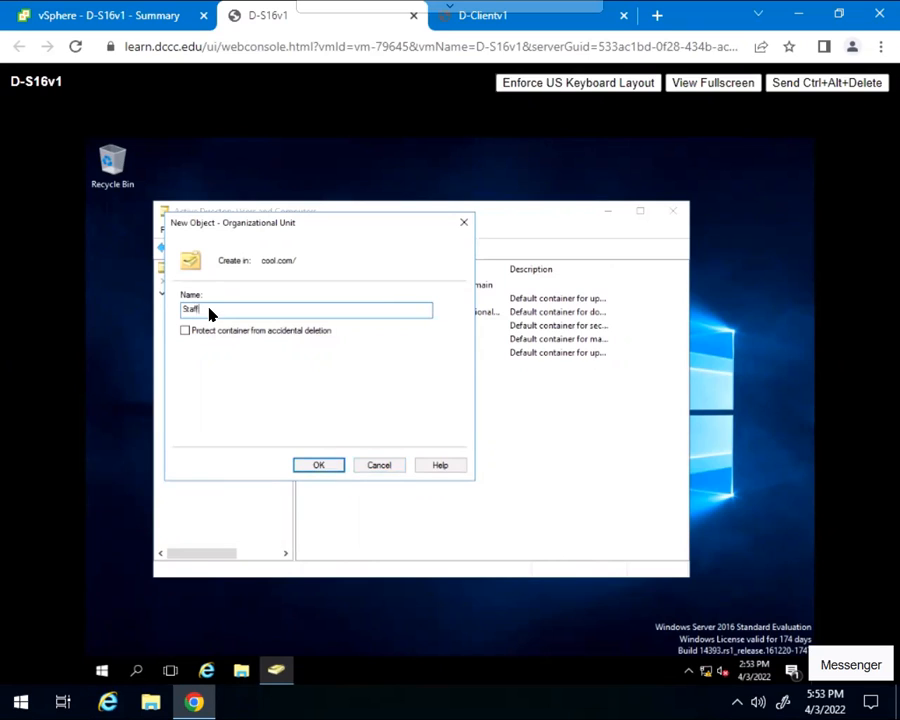
pyautogui.click(311, 466)
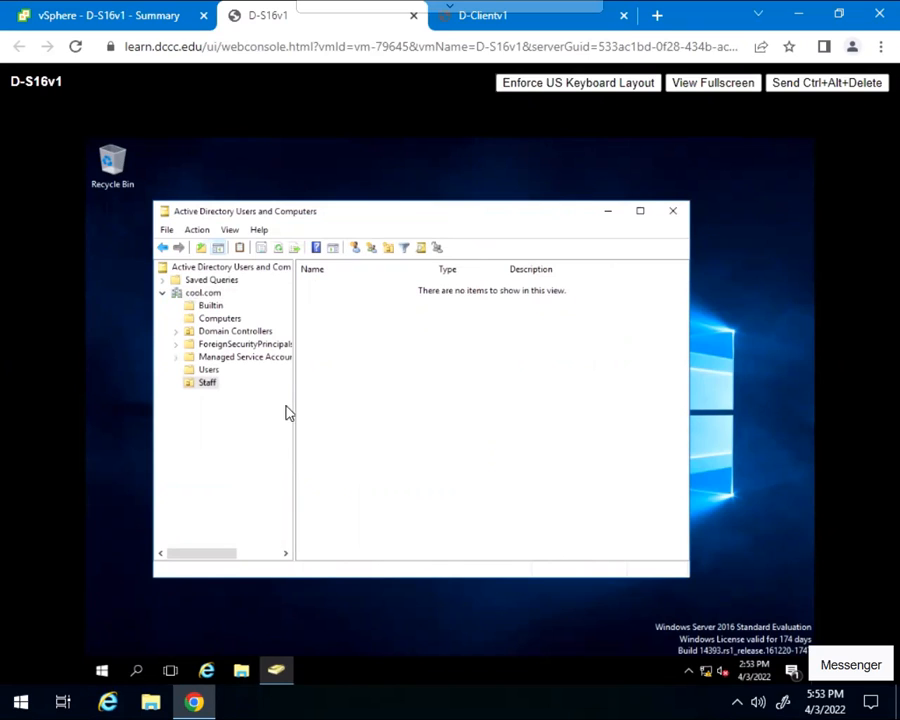
# Start a new user in Staff with first name 'Dude 1' and logon name 'Dude1'
pyautogui.rightClick(204, 389)
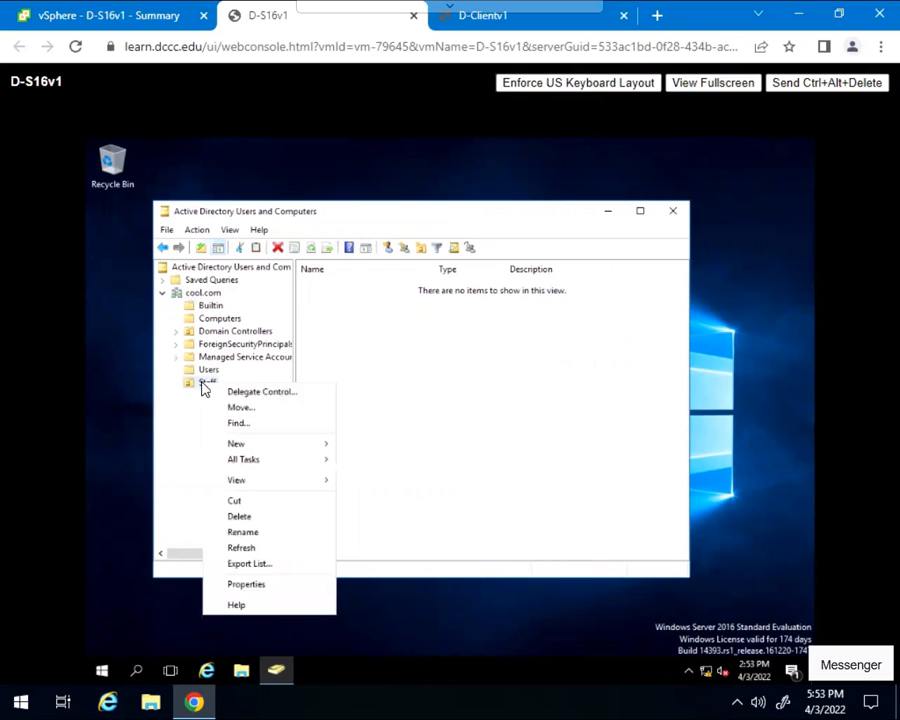
pyautogui.moveTo(252, 446)
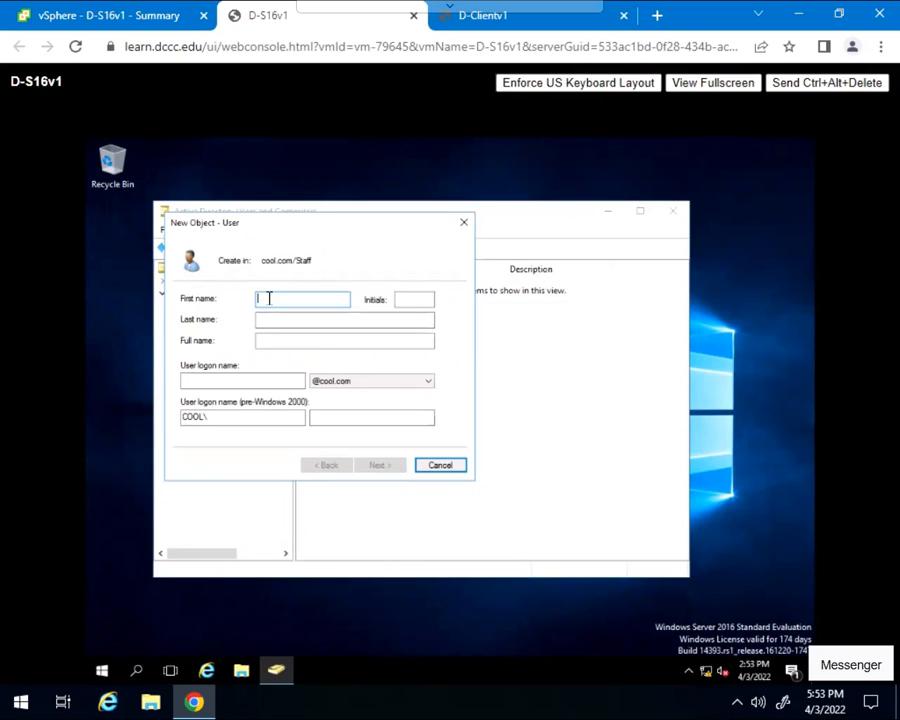
pyautogui.write('Dude 1')
pyautogui.click(234, 377)
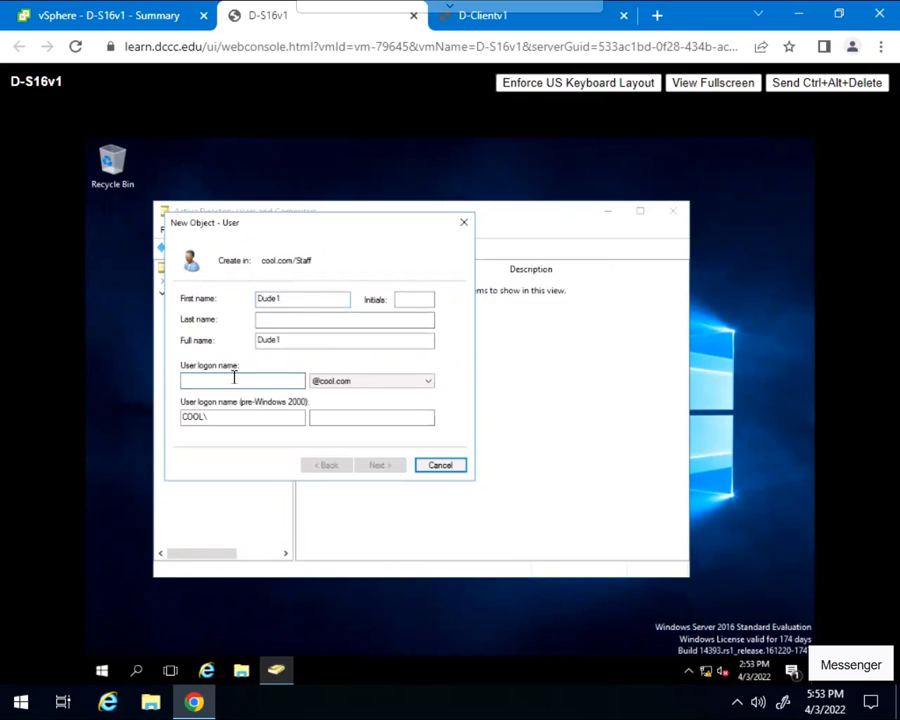
pyautogui.write('Dude1')
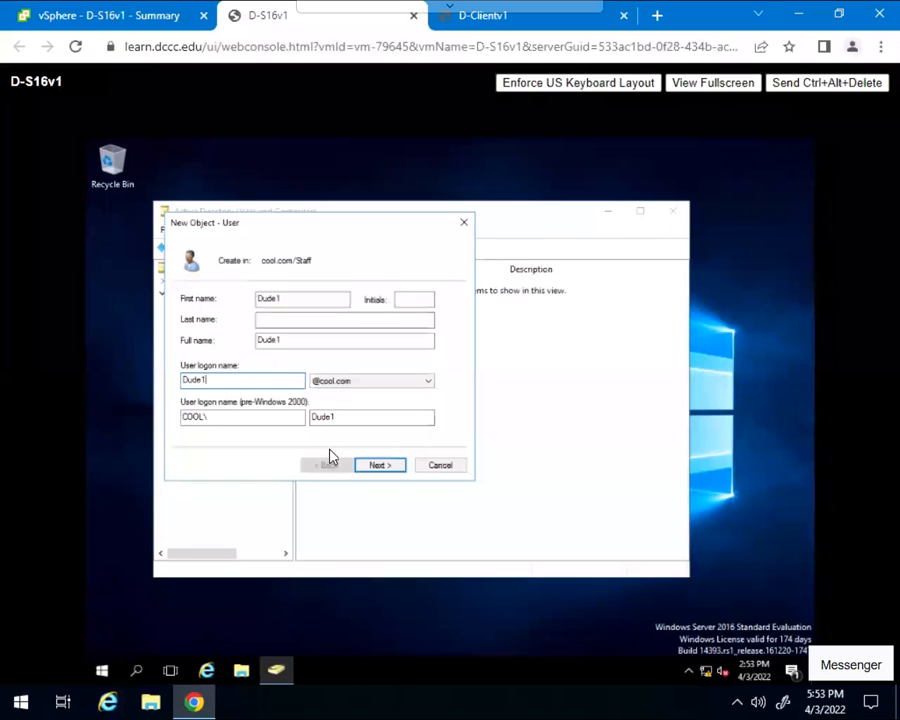
pyautogui.click(376, 466)
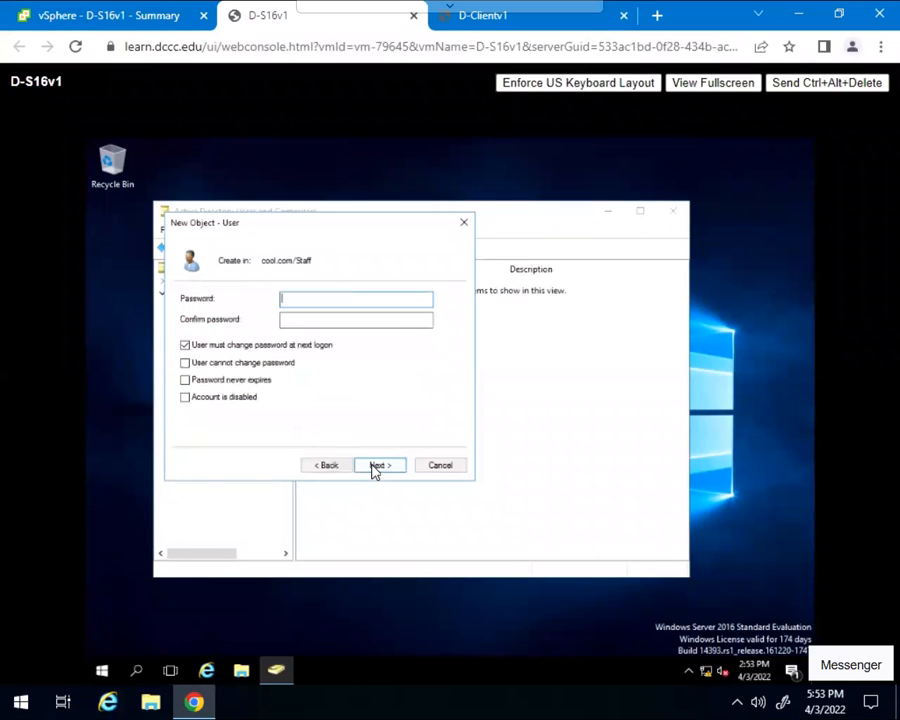
# Clear 'must change password at next logon', tick 'Password never expires', and enter the account password
pyautogui.click(185, 347)
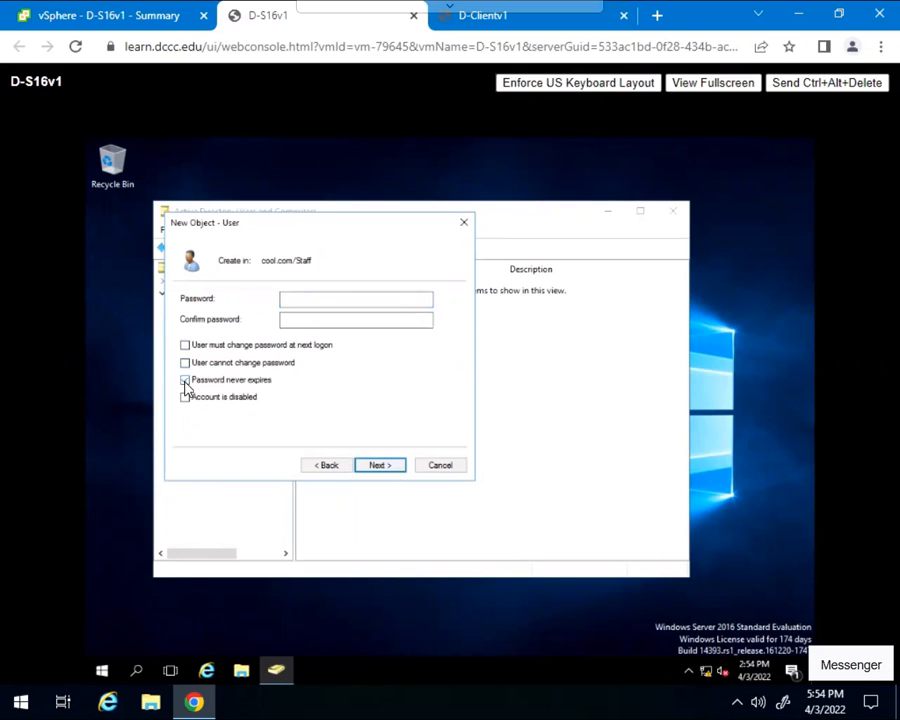
pyautogui.click(184, 381)
pyautogui.click(301, 298)
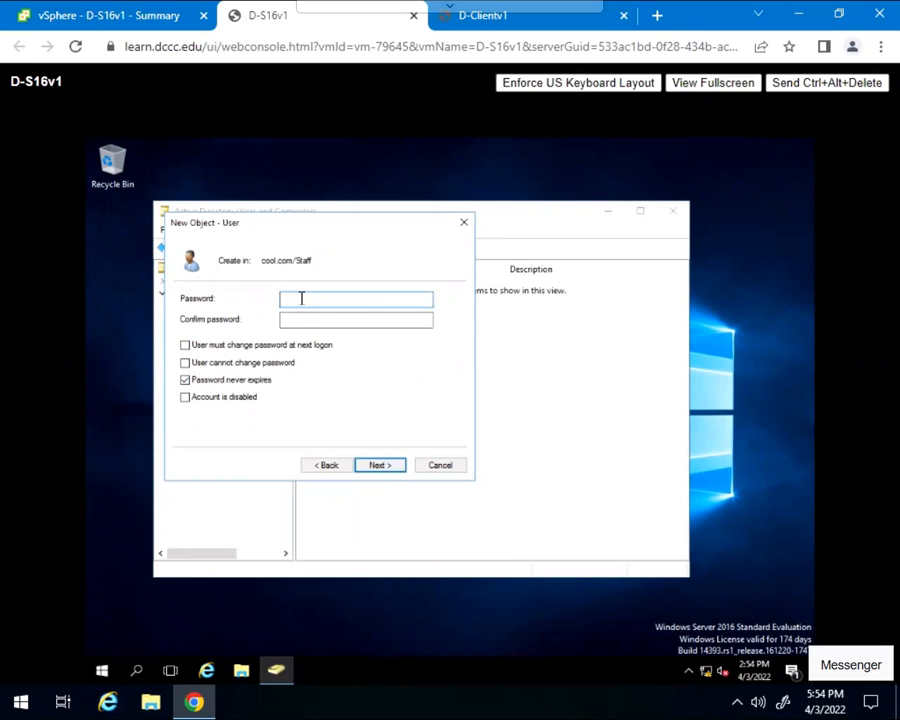
pyautogui.press('capslock')
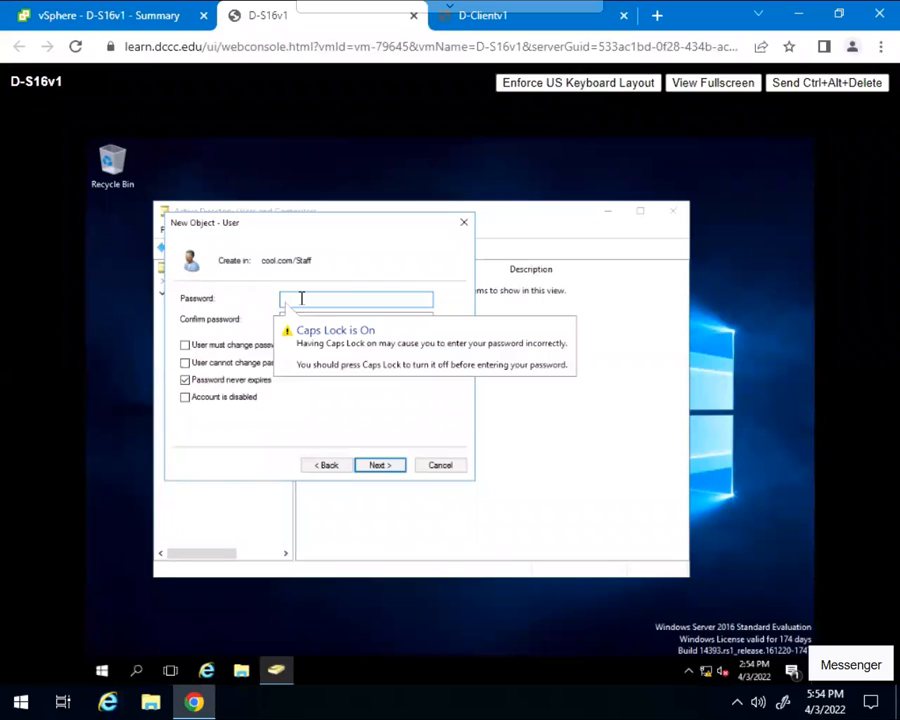
pyautogui.write('P')
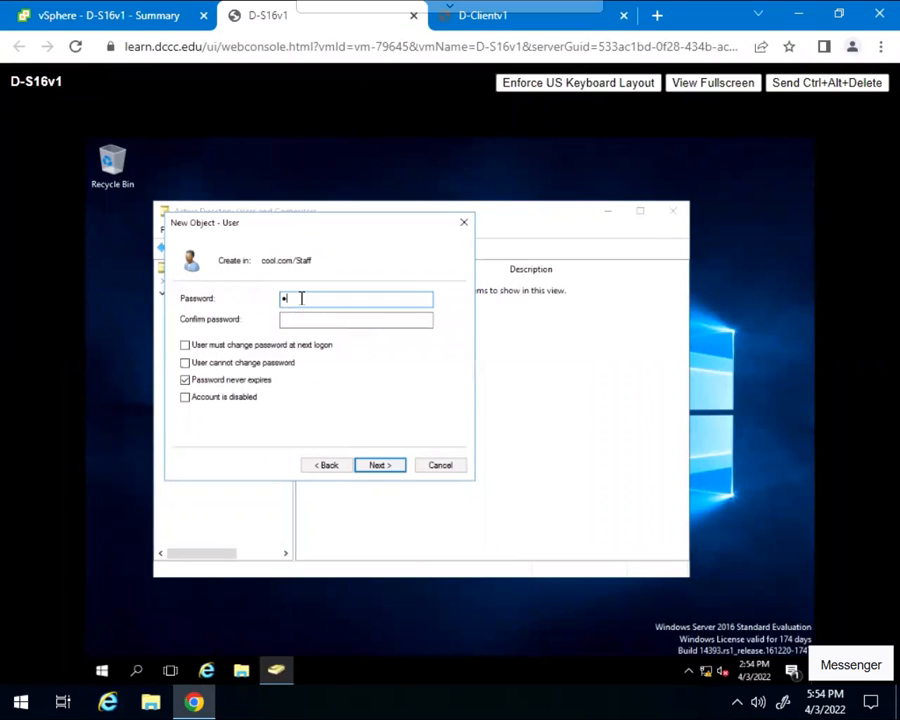
pyautogui.write('a$$w0rd1')
pyautogui.press('BackSpace')
pyautogui.write('1')
# Confirm the password and finish creating the Dude1 account
pyautogui.click(304, 318)
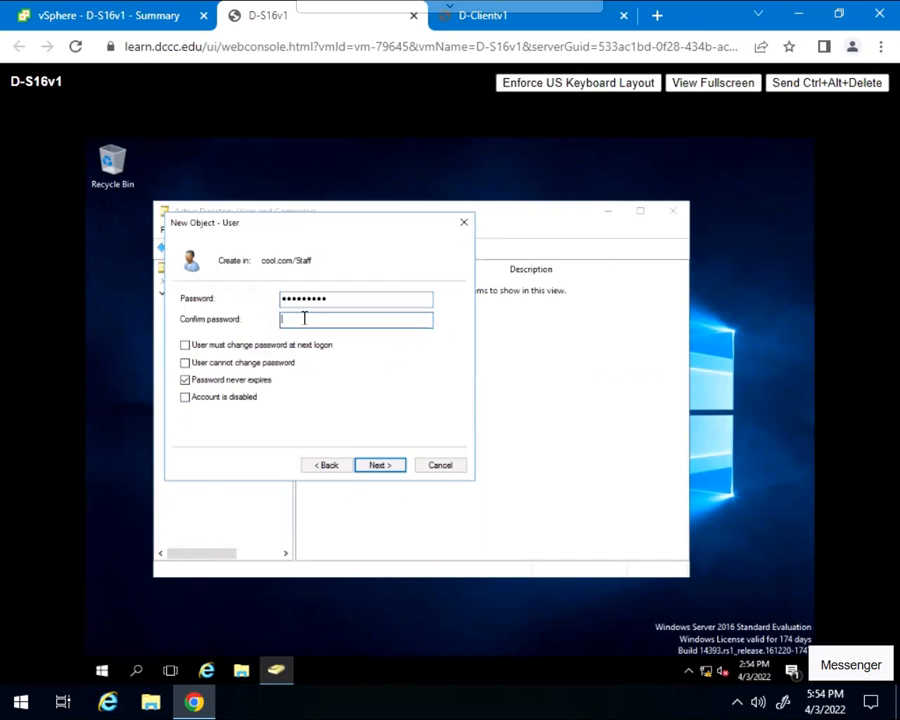
pyautogui.press('capslock')
pyautogui.write('P••••••••')
pyautogui.click(379, 466)
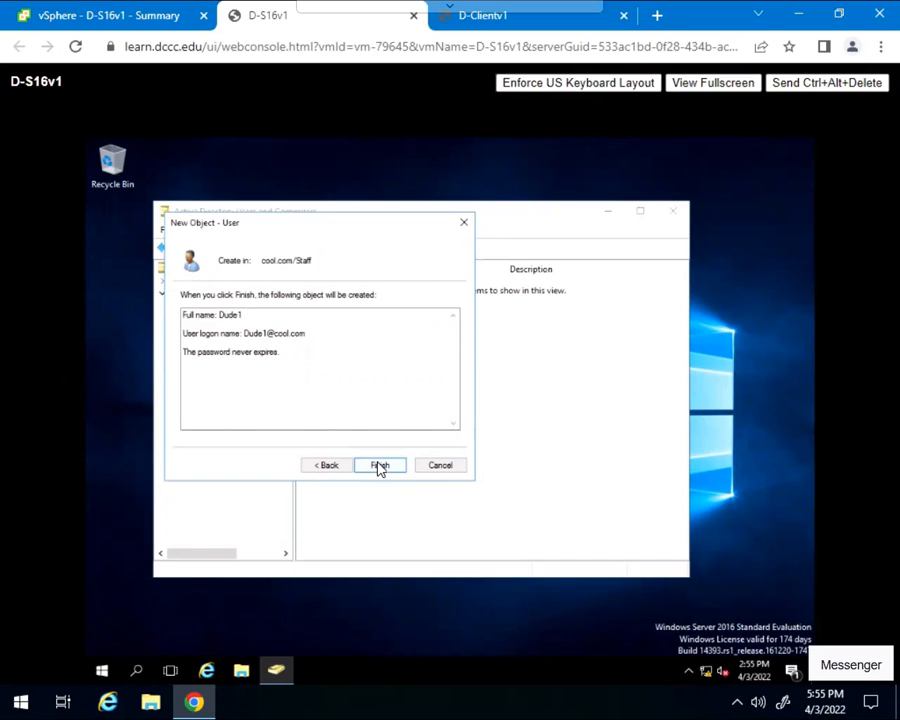
pyautogui.click(379, 466)
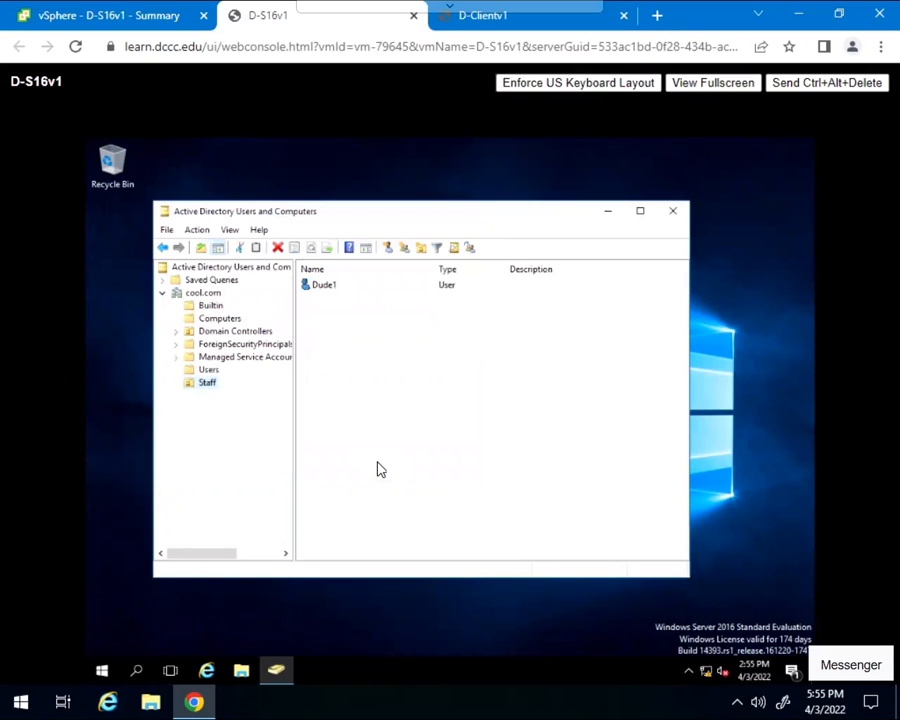
# Start a new Staff user with both first name and logon name 'Girl1'
pyautogui.click(333, 351)
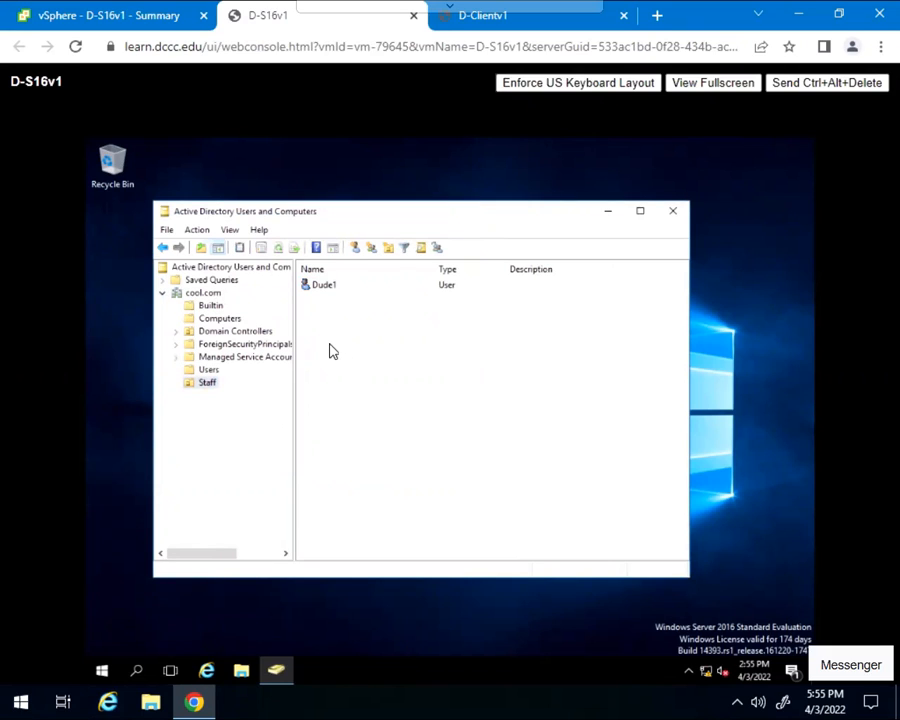
pyautogui.rightClick(330, 349)
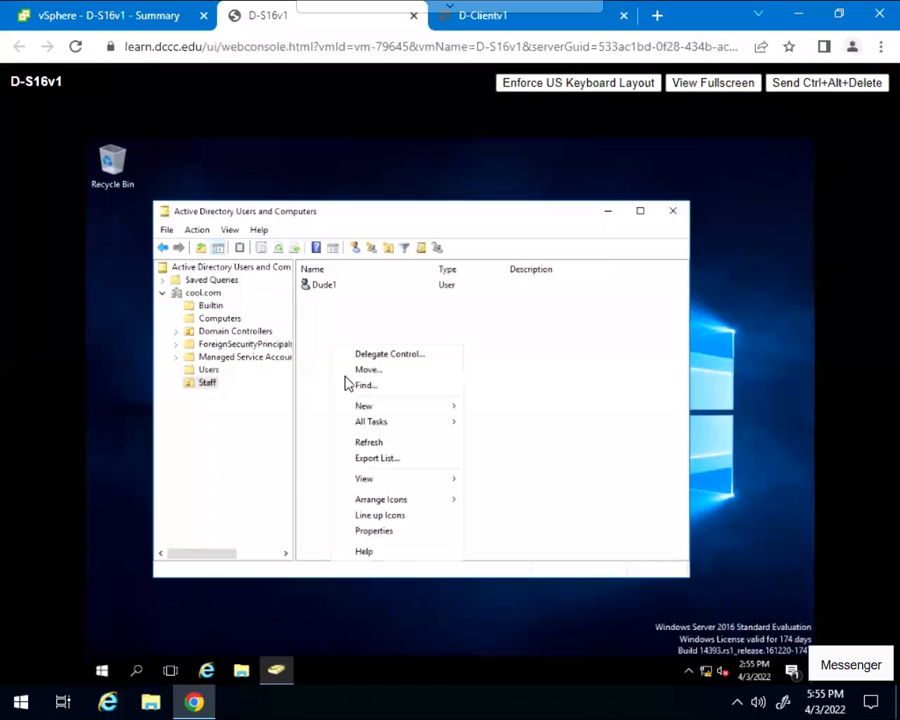
pyautogui.moveTo(368, 407)
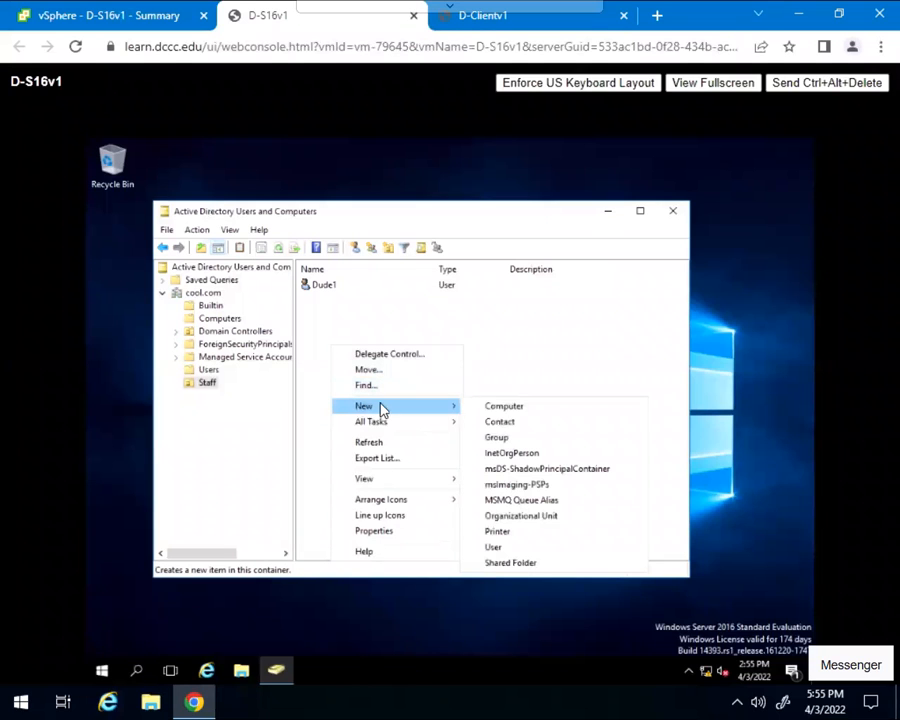
pyautogui.click(497, 547)
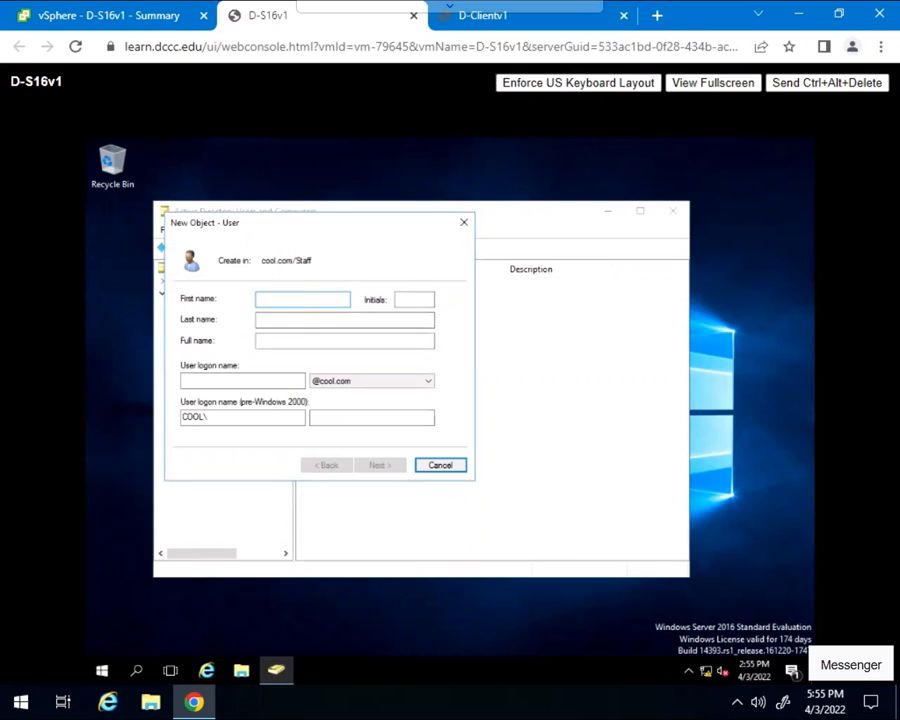
pyautogui.write('gr')
pyautogui.press('BackSpace')
pyautogui.press('BackSpace')
pyautogui.write('Girl1')
pyautogui.click(235, 380)
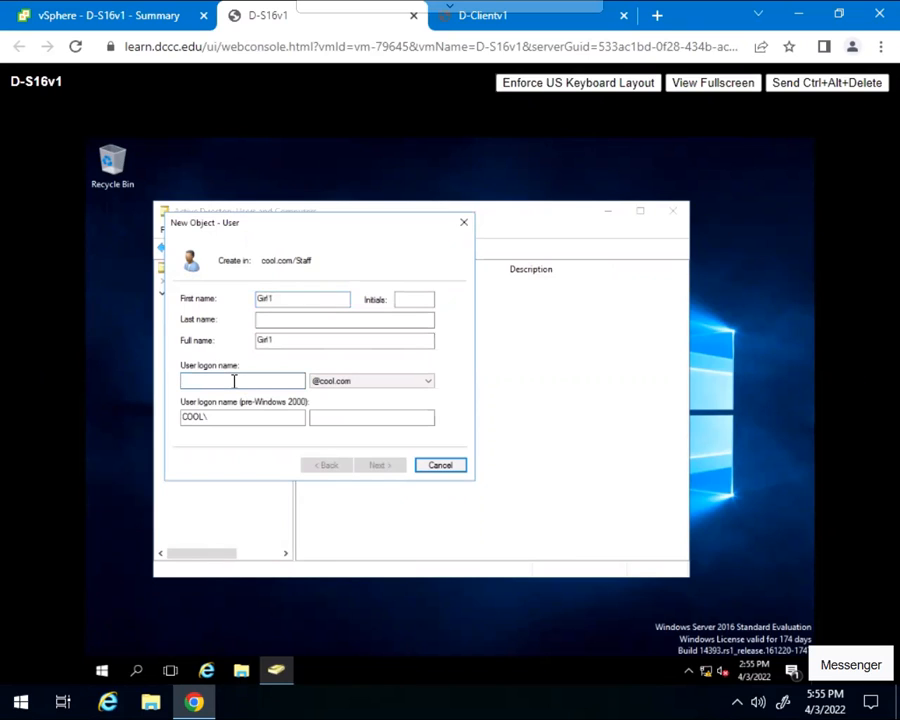
pyautogui.write('G')
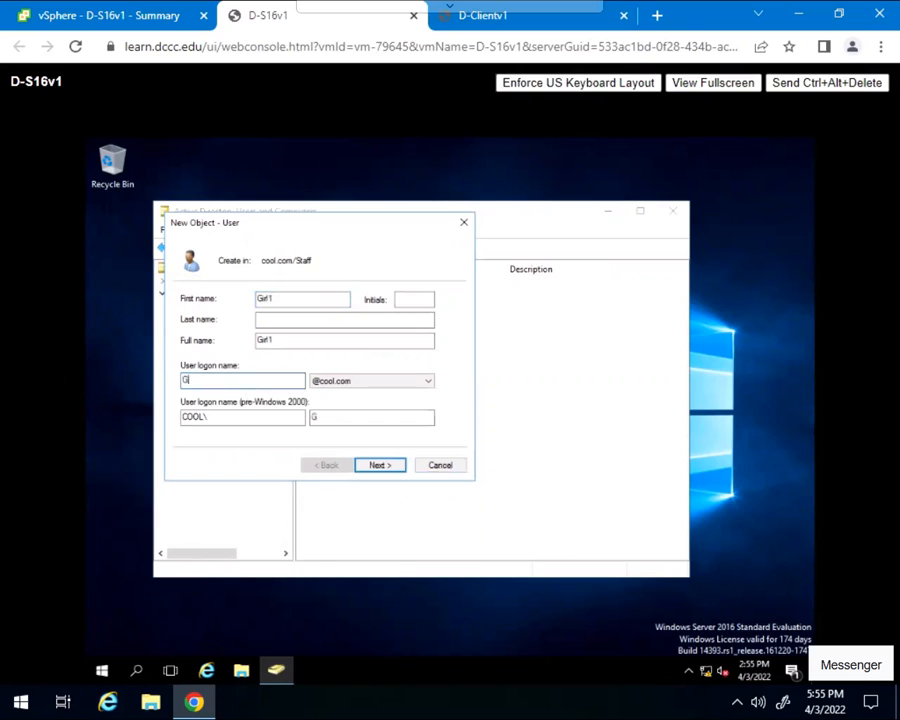
pyautogui.write('irl1')
pyautogui.click(393, 465)
# Give Girl1 a confirmed never-expiring password with no change required at next logon
pyautogui.click(185, 345)
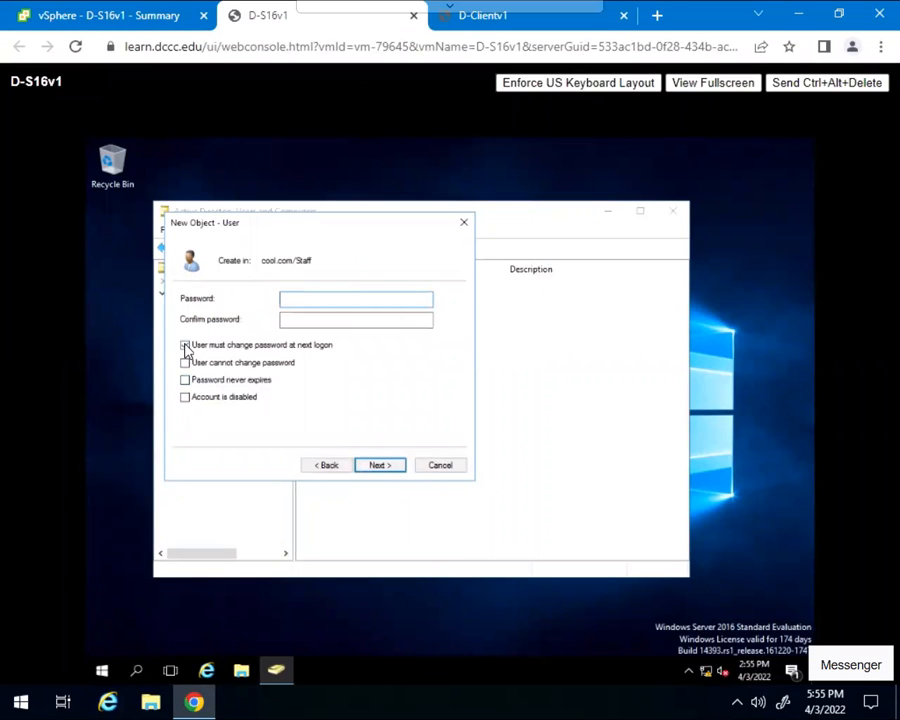
pyautogui.click(188, 380)
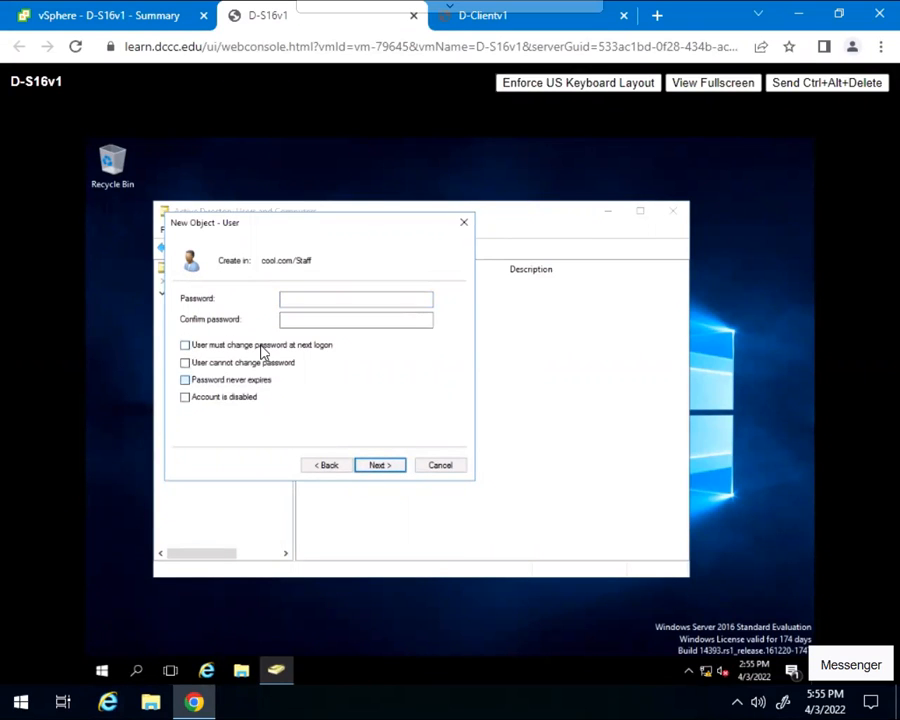
pyautogui.click(306, 303)
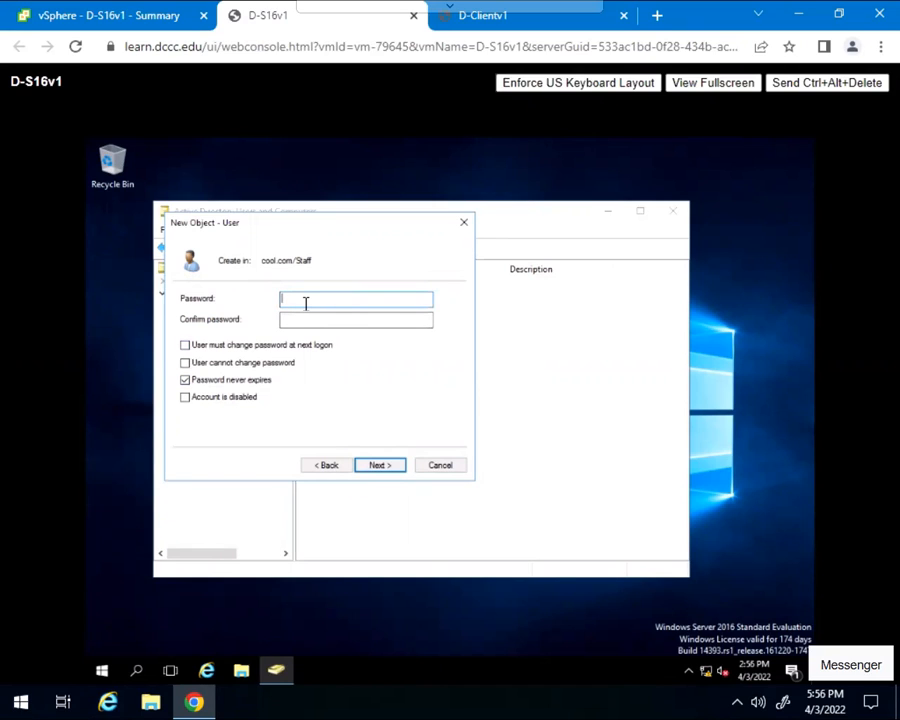
pyautogui.press('capslock')
pyautogui.write('Password1')
pyautogui.click(346, 321)
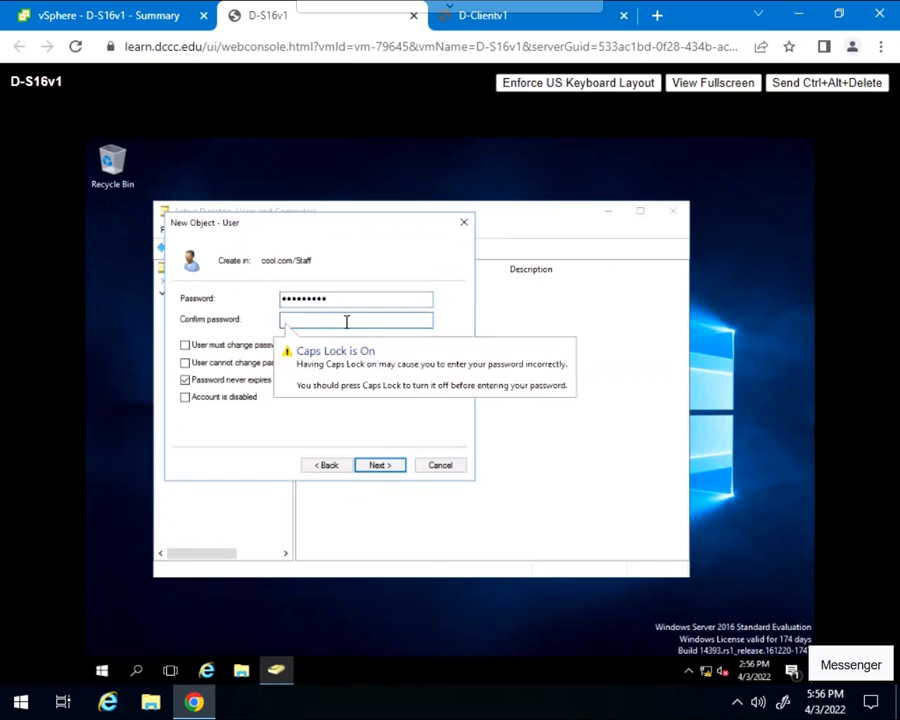
pyautogui.write('P')
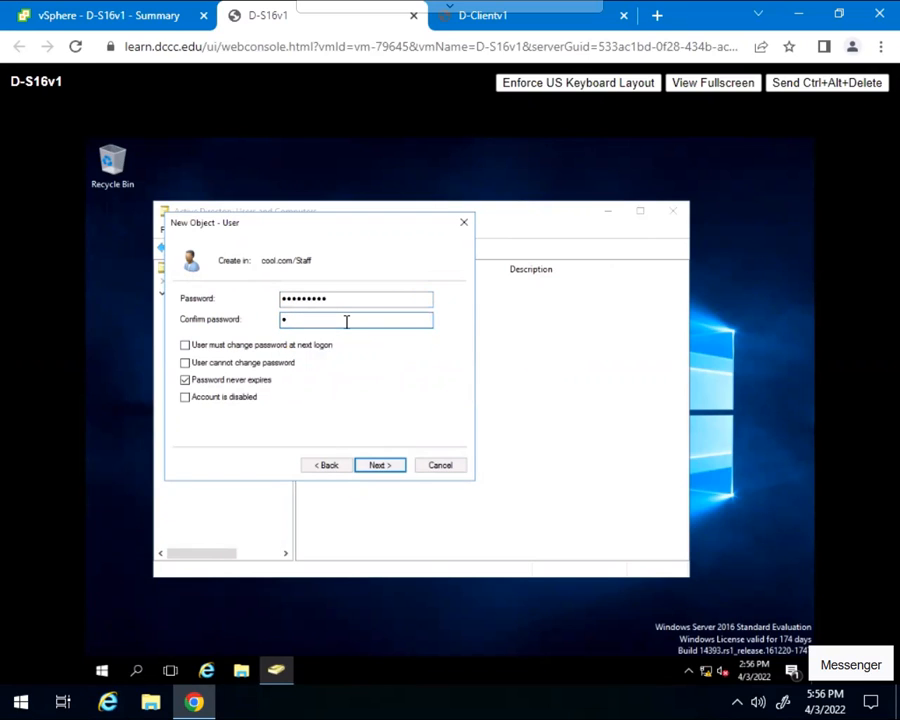
pyautogui.write('assword1')
pyautogui.click(379, 465)
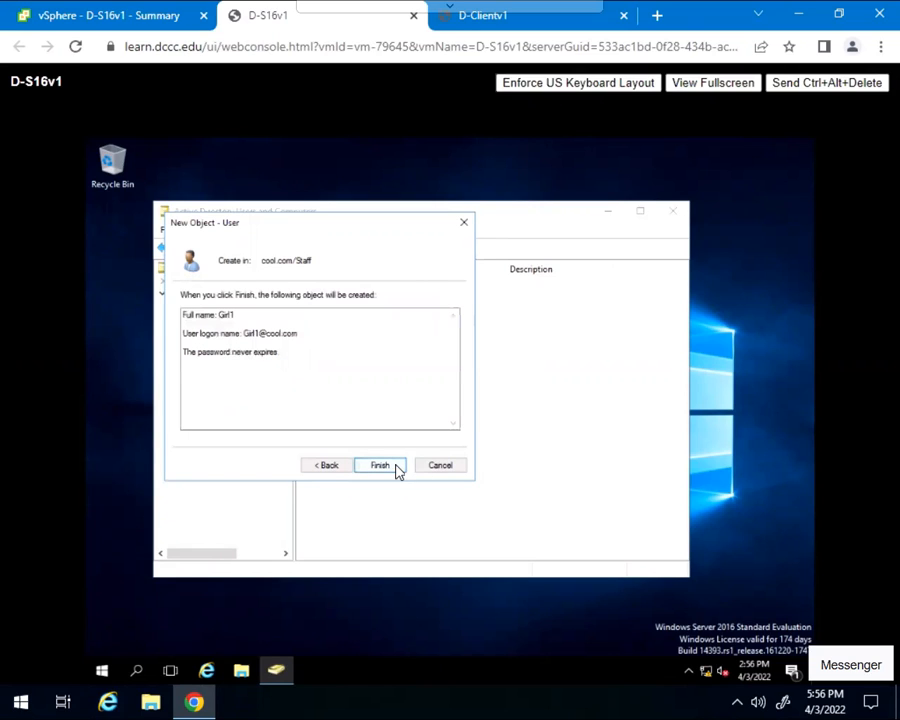
# Finish creating Girl1, then select and right-click Girl1 in the Staff list
pyautogui.click(398, 470)
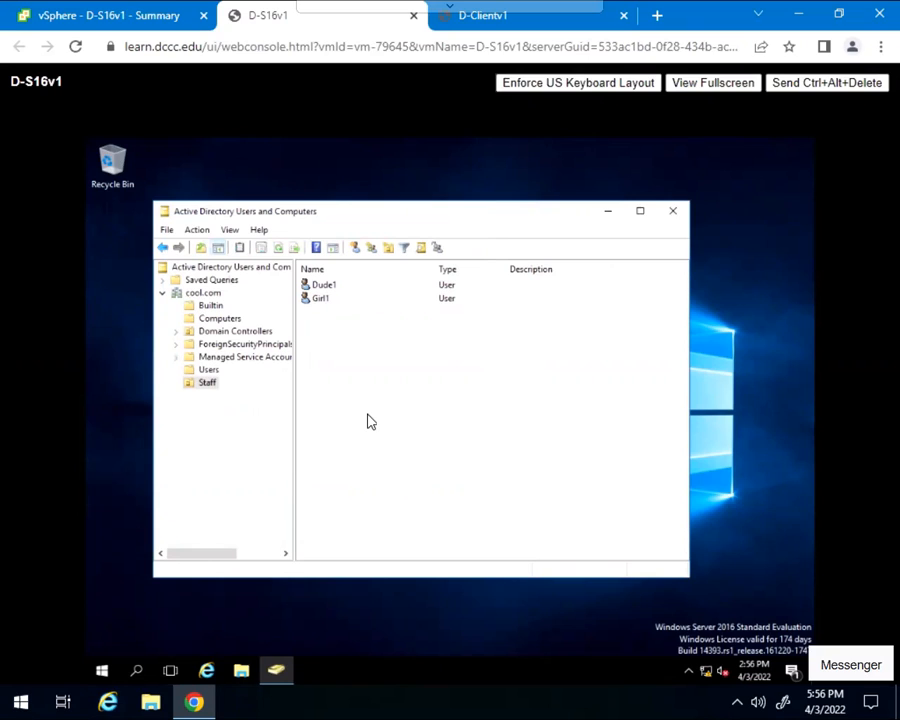
pyautogui.click(321, 300)
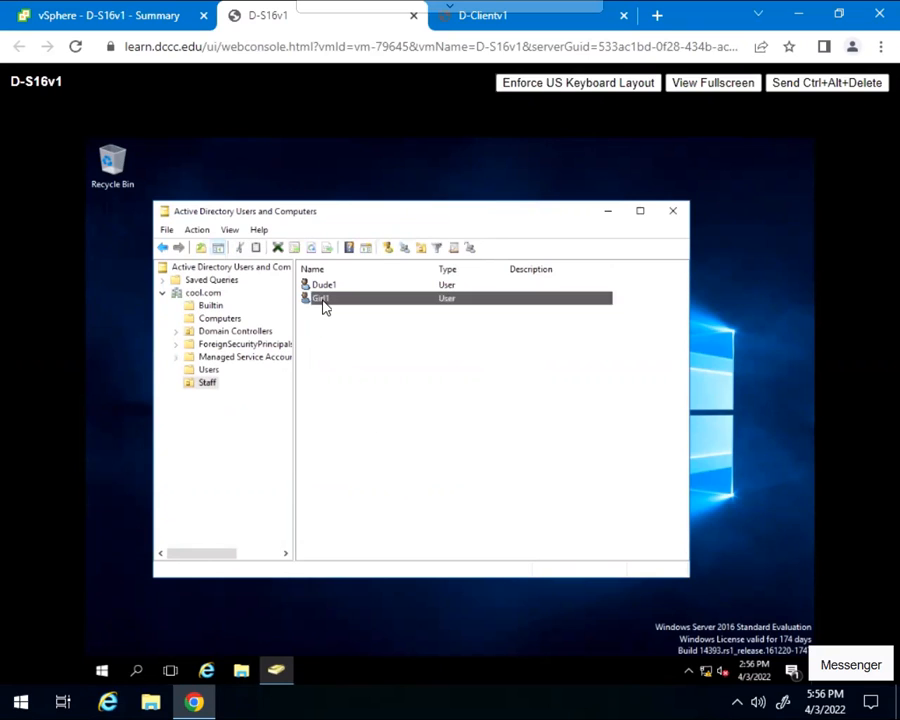
pyautogui.rightClick(323, 307)
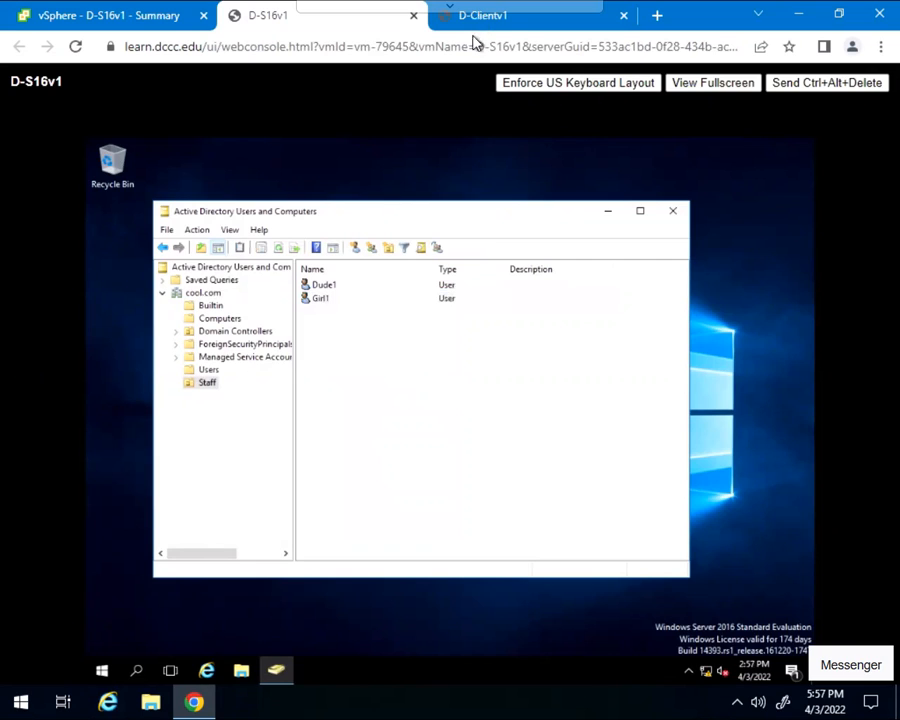
# On the D-Clientv1 sign-in screen, choose Other user and enter Dude1 as the user name
pyautogui.click(478, 20)
pyautogui.click(463, 224)
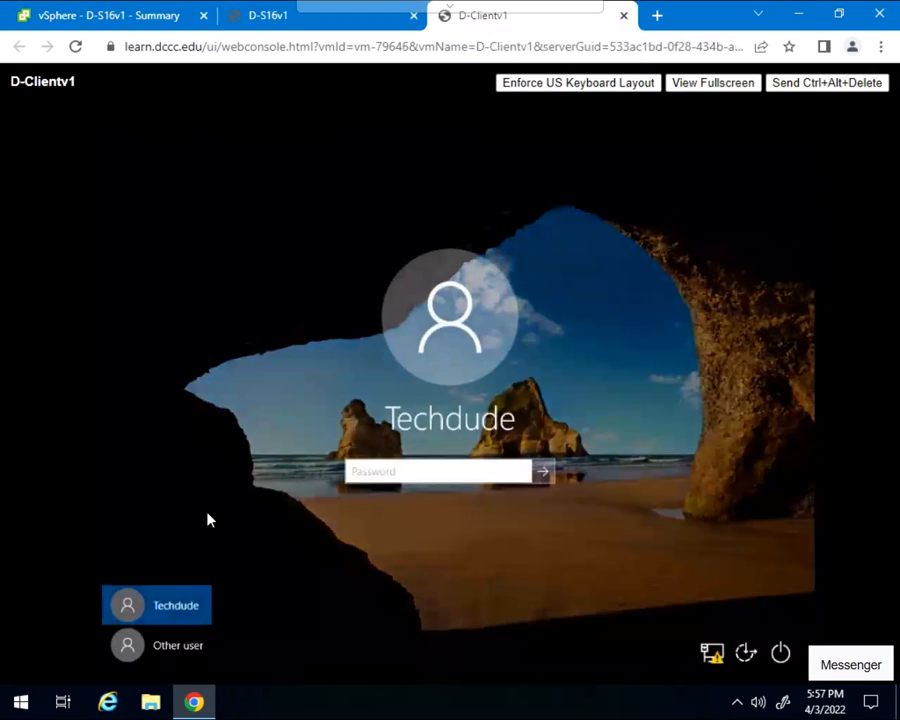
pyautogui.click(130, 645)
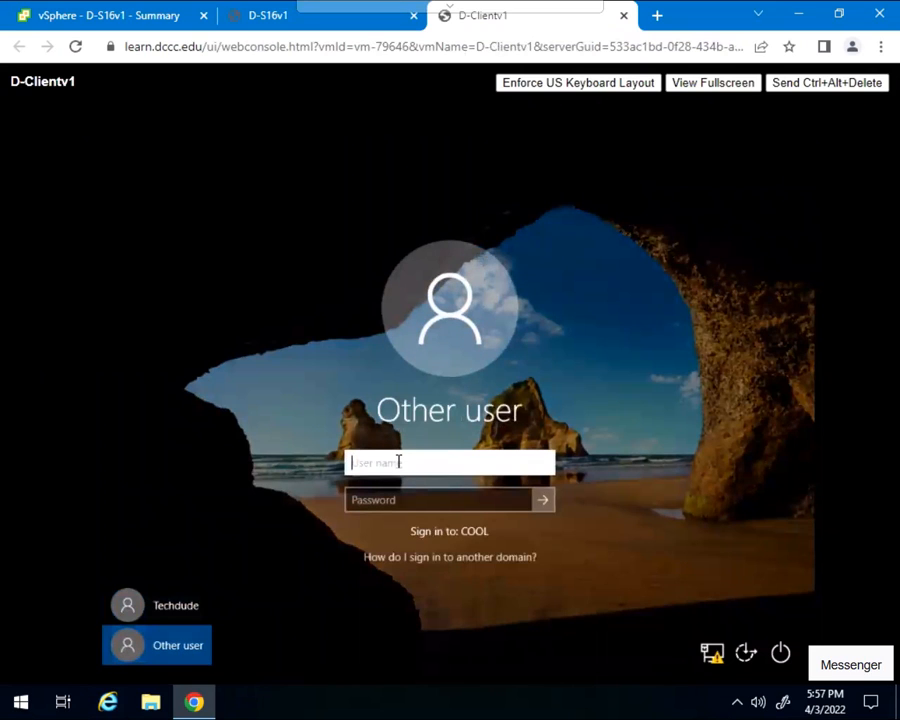
pyautogui.write('Dude1')
# Submit Dude1's password to the COOL domain and dismiss the incorrect-password error
pyautogui.click(390, 499)
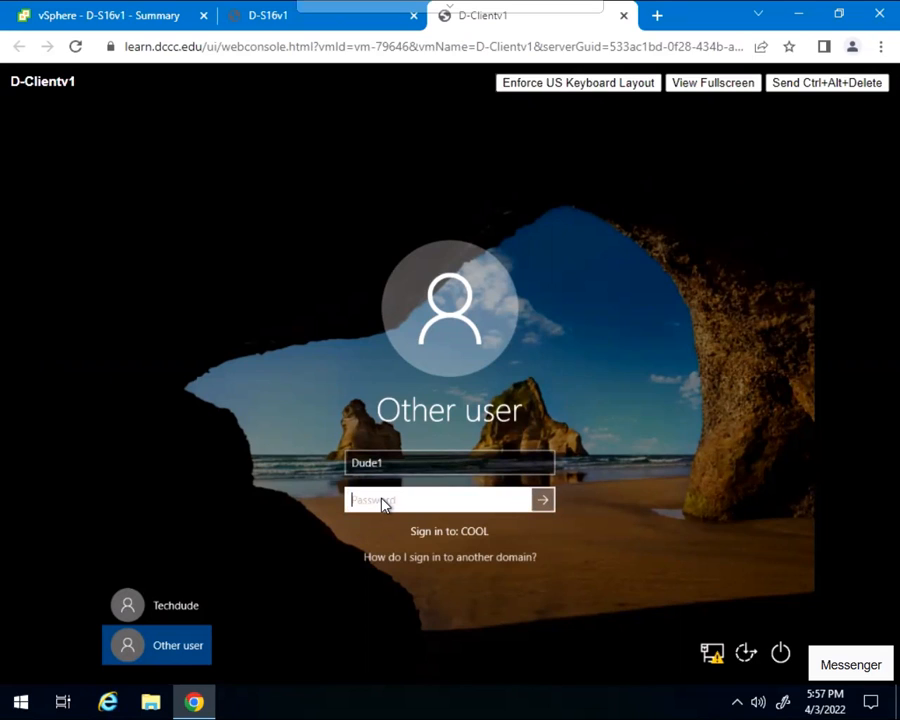
pyautogui.press('capslock')
pyautogui.write('P')
pyautogui.press('capslock')
pyautogui.write('assword')
pyautogui.click(543, 503)
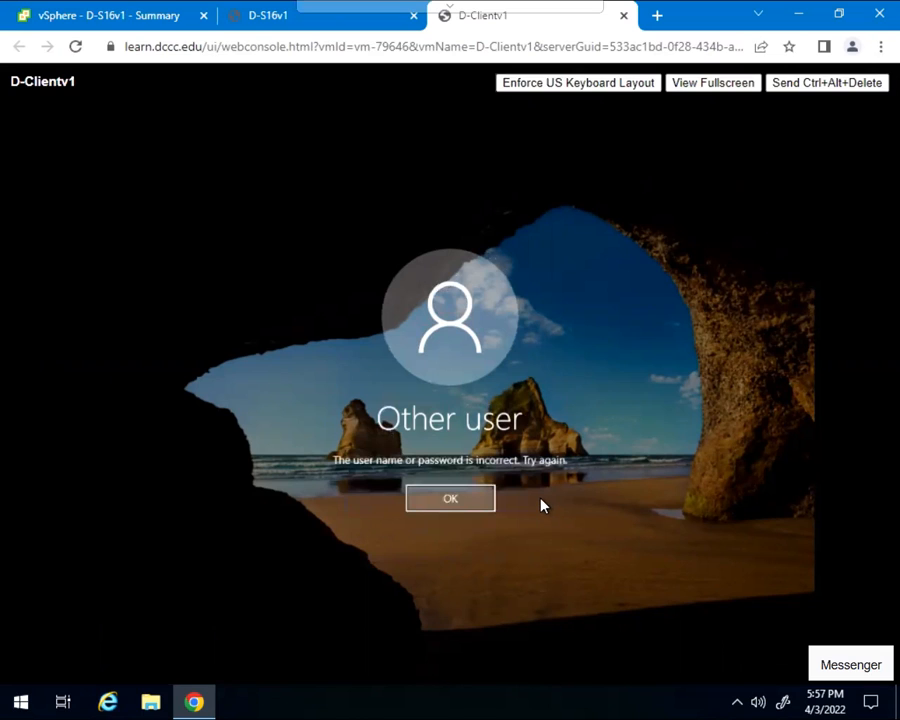
pyautogui.click(477, 503)
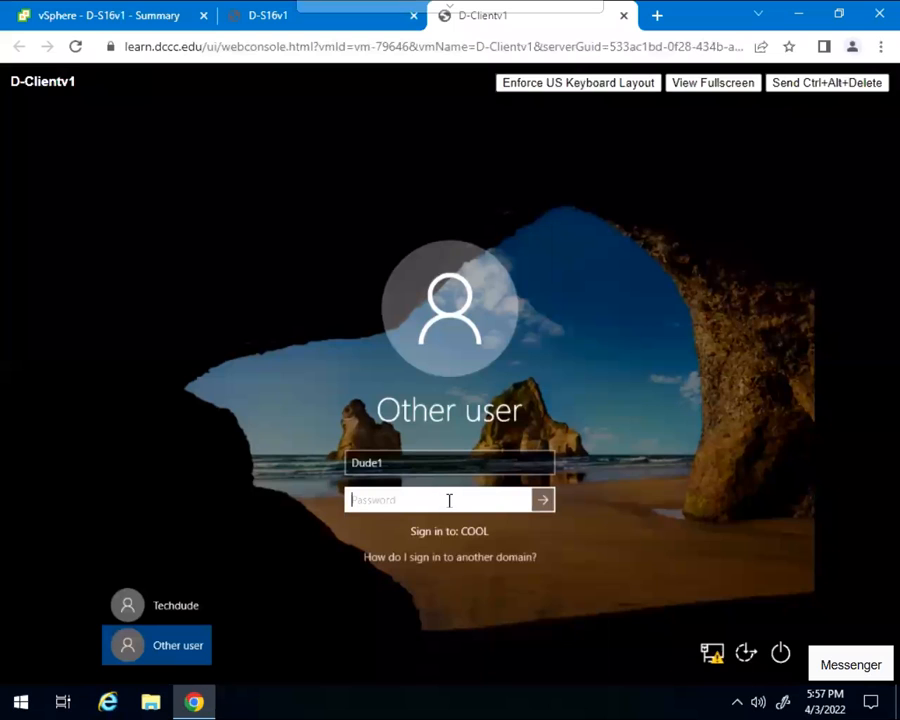
# Re-enter Dude1's corrected password with only the first letter capitalised and sign in to the desktop
pyautogui.press('capslock')
pyautogui.write('P')
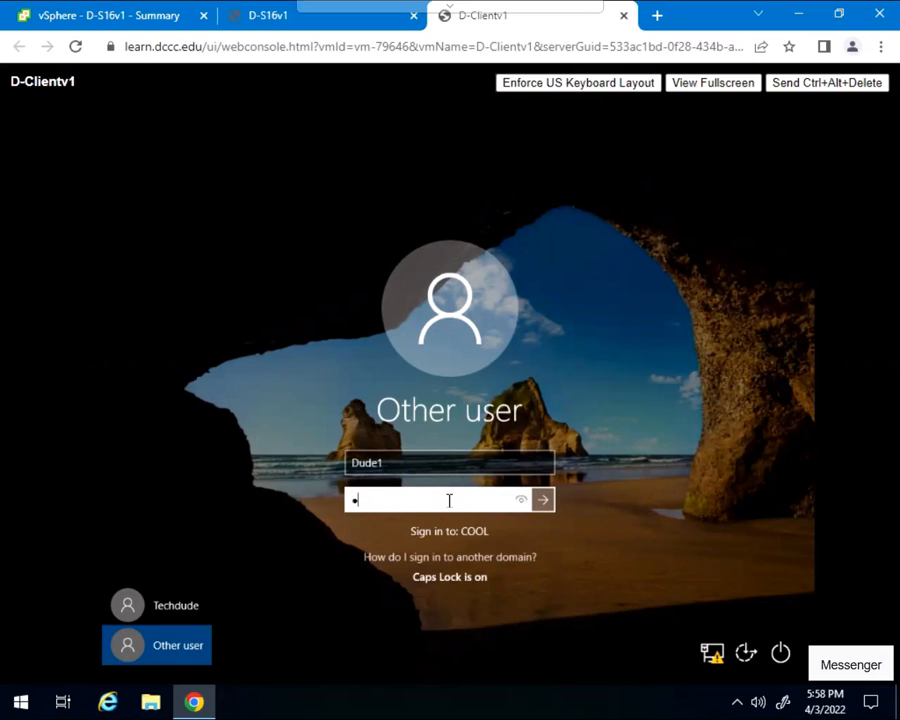
pyautogui.press('capslock')
pyautogui.write('a')
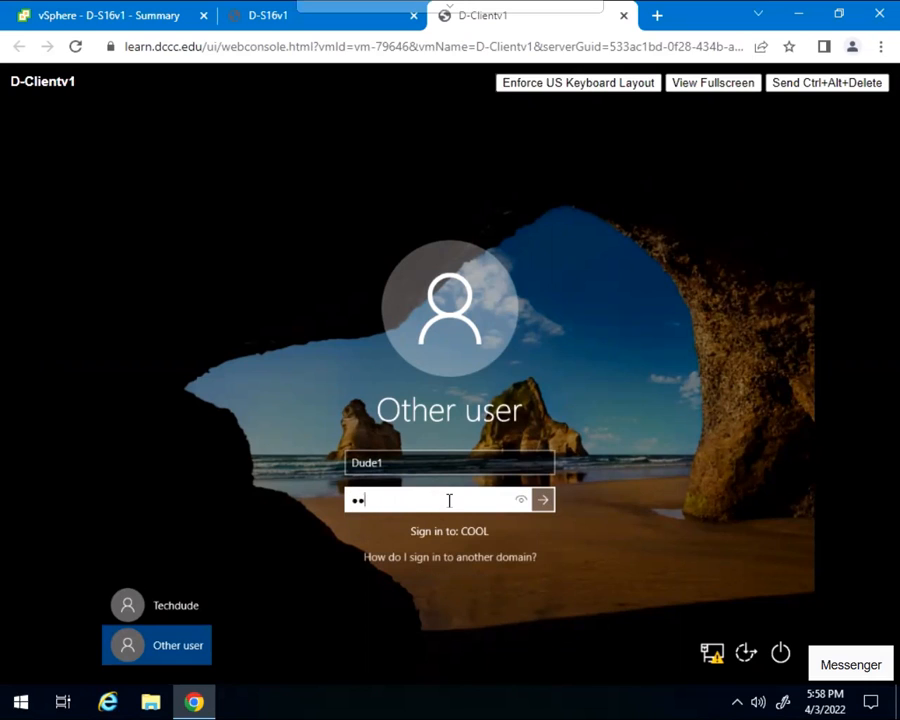
pyautogui.write('ssword1')
pyautogui.click(542, 499)
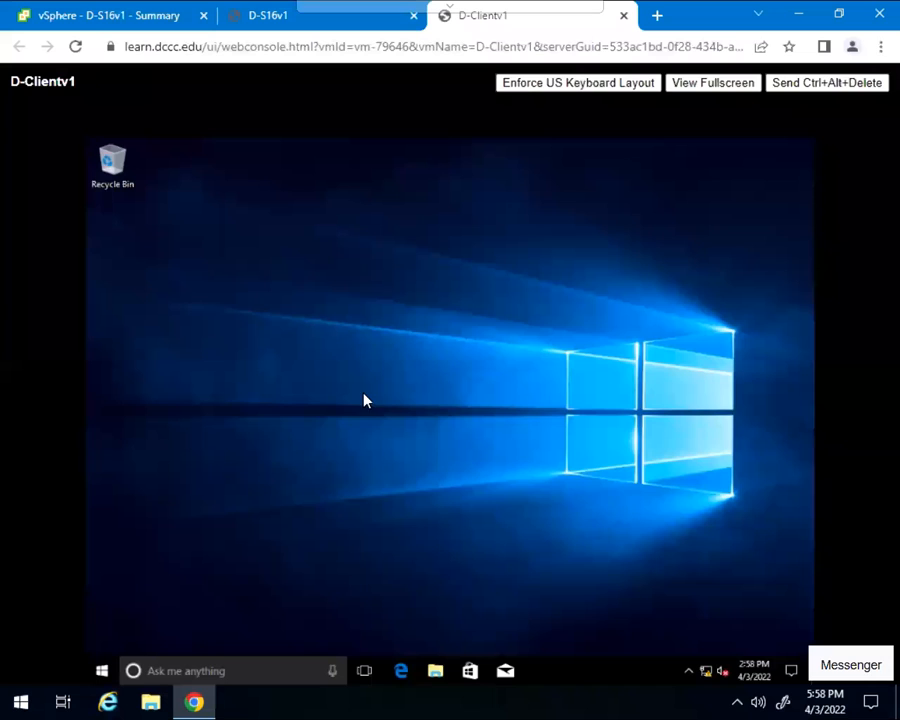
pyautogui.click(103, 673)
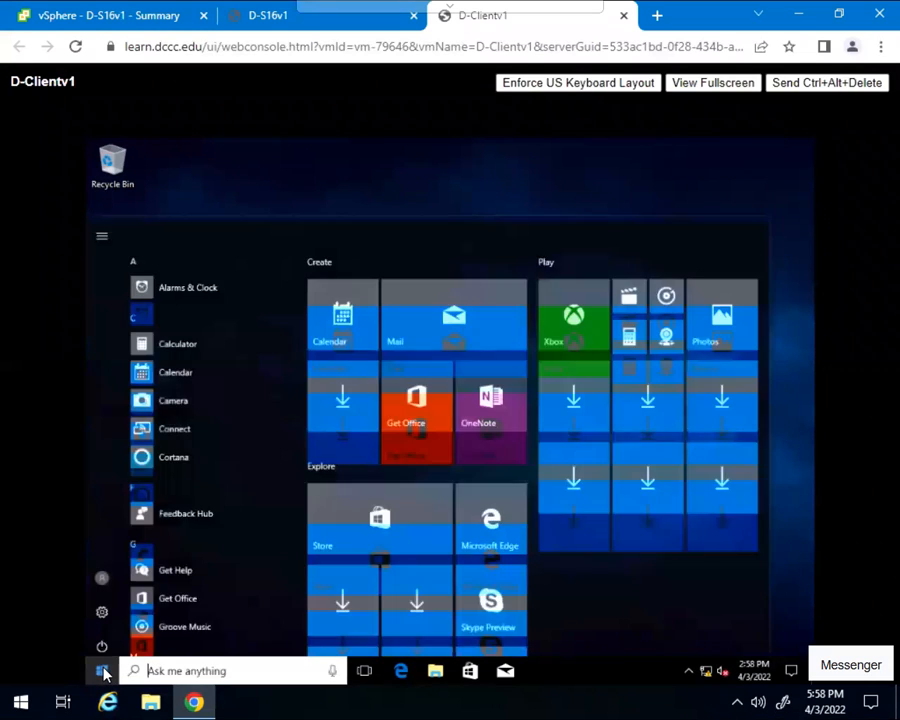
pyautogui.click(102, 572)
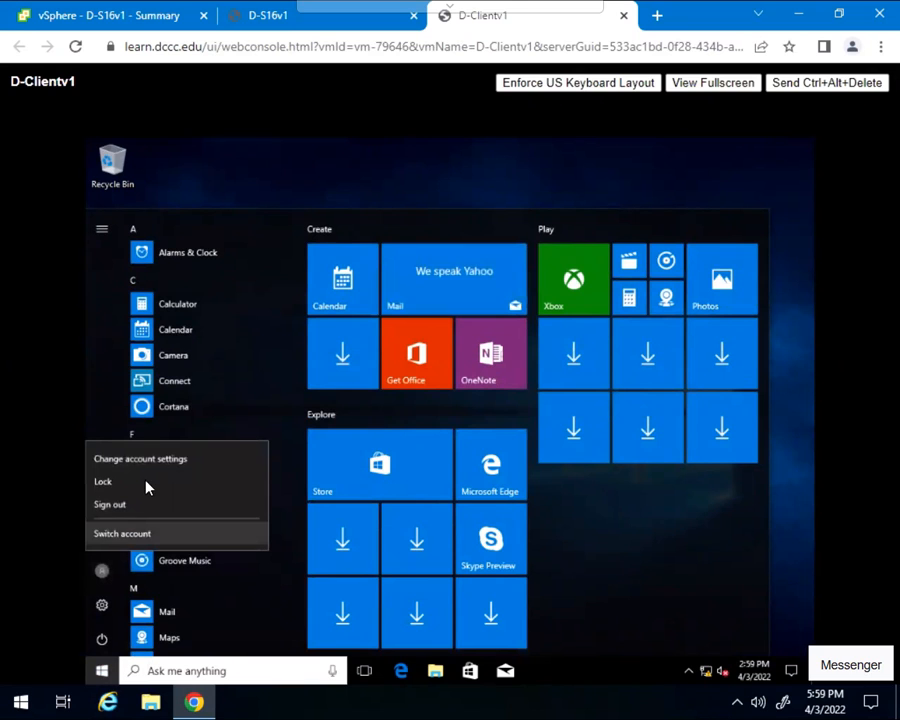
pyautogui.click(225, 170)
pyautogui.click(102, 675)
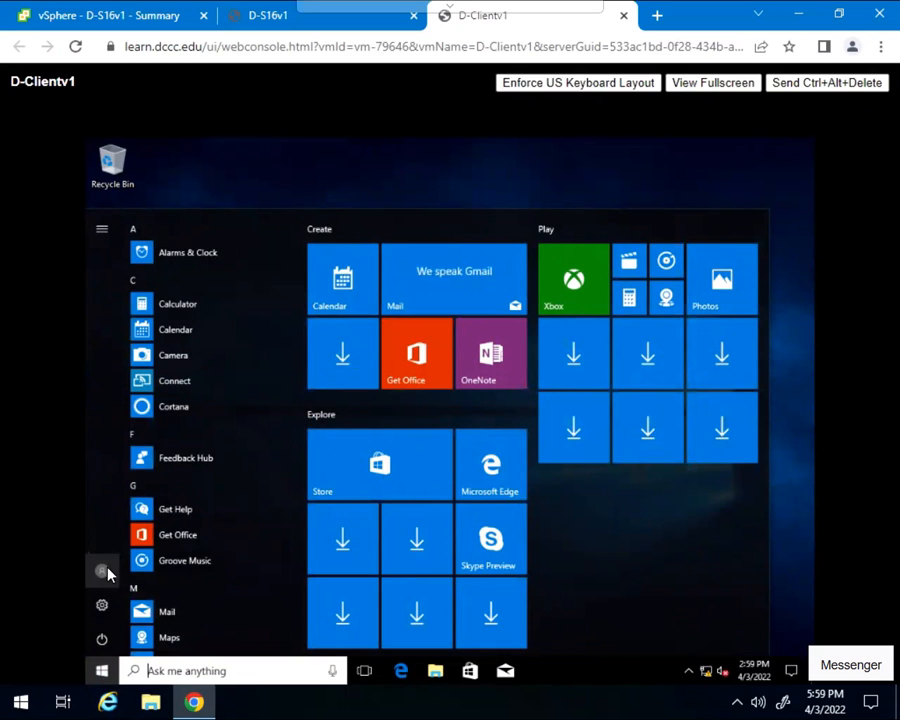
pyautogui.click(391, 168)
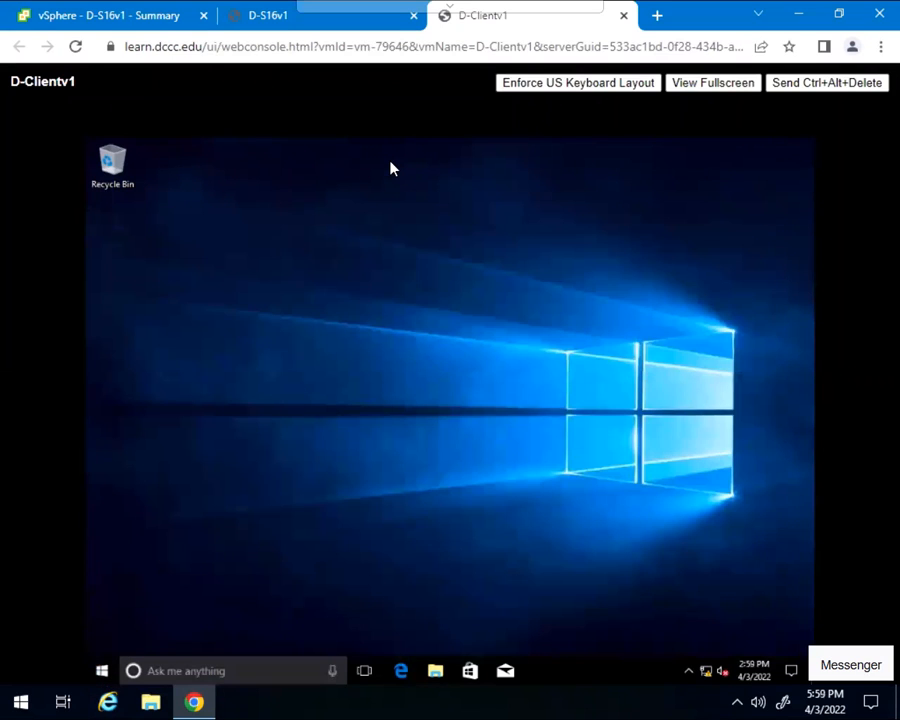